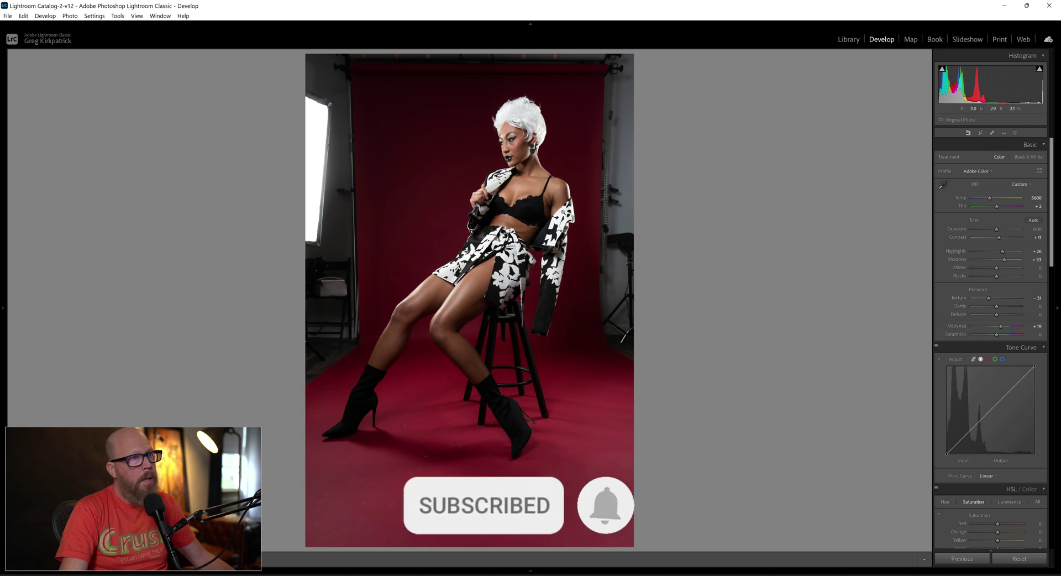
# Step: Crop the photo to the 4 x 5 / 8 x 10 ratio, keeping its full upper edge and trimming the floor below
pyautogui.click(981, 133)
pyautogui.click(1017, 158)
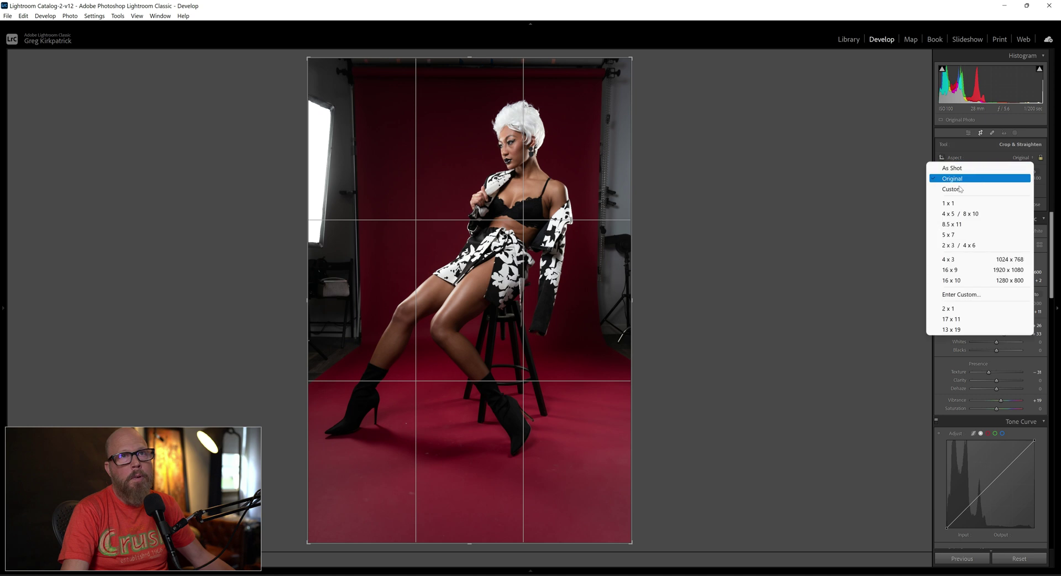
pyautogui.click(934, 213)
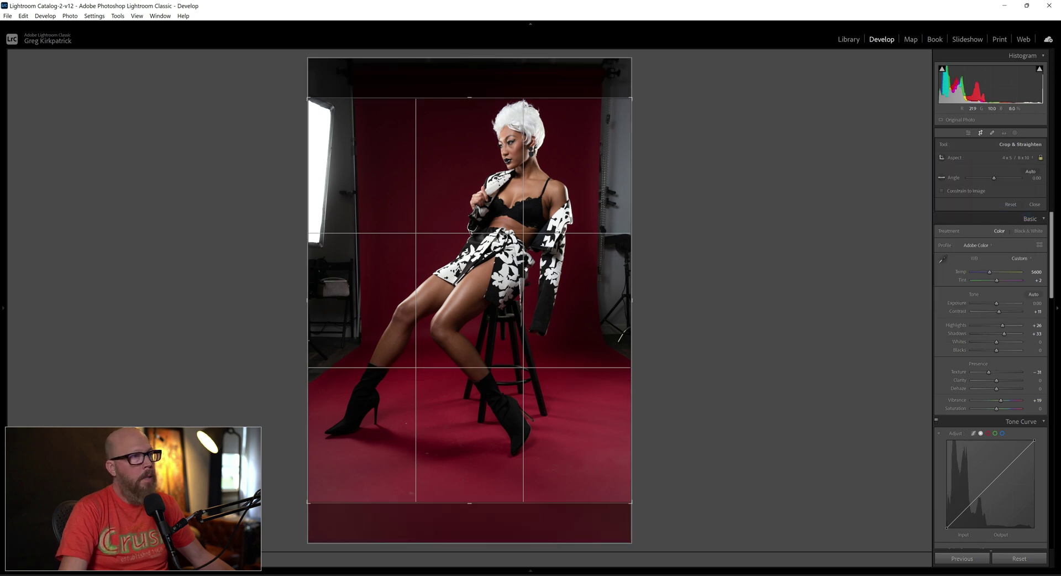
pyautogui.moveTo(465, 271); pyautogui.dragTo(464, 311)
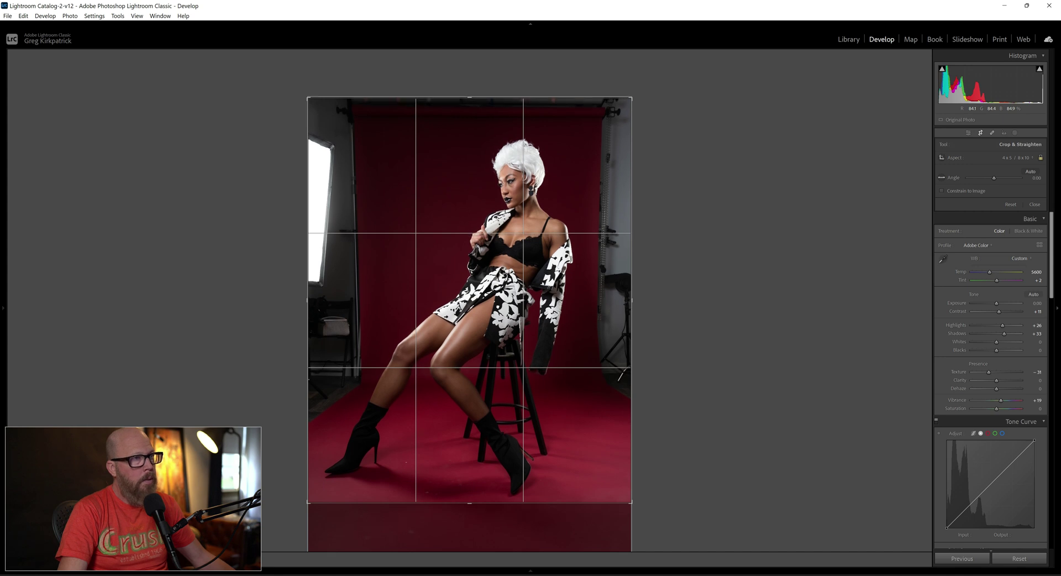
pyautogui.press('Return')
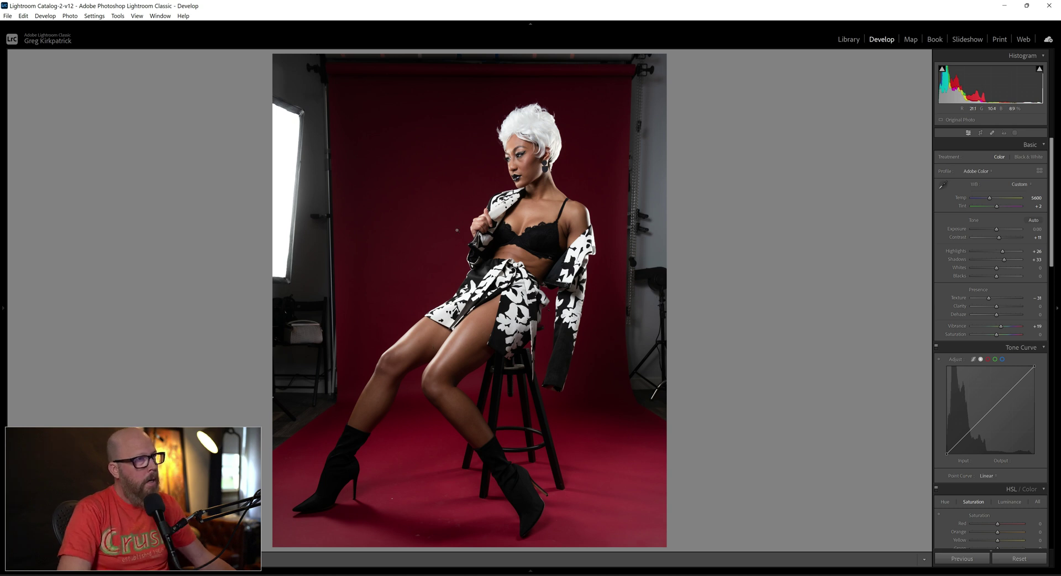
# Step: Send the cropped photo to Adobe Photoshop 2023 for editing
pyautogui.rightClick(496, 236)
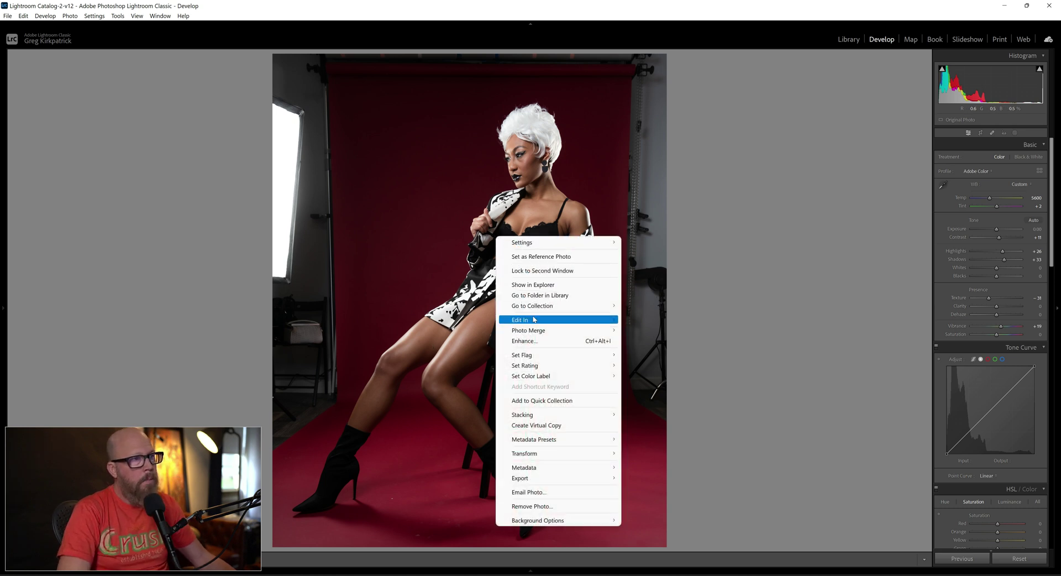
pyautogui.moveTo(533, 322)
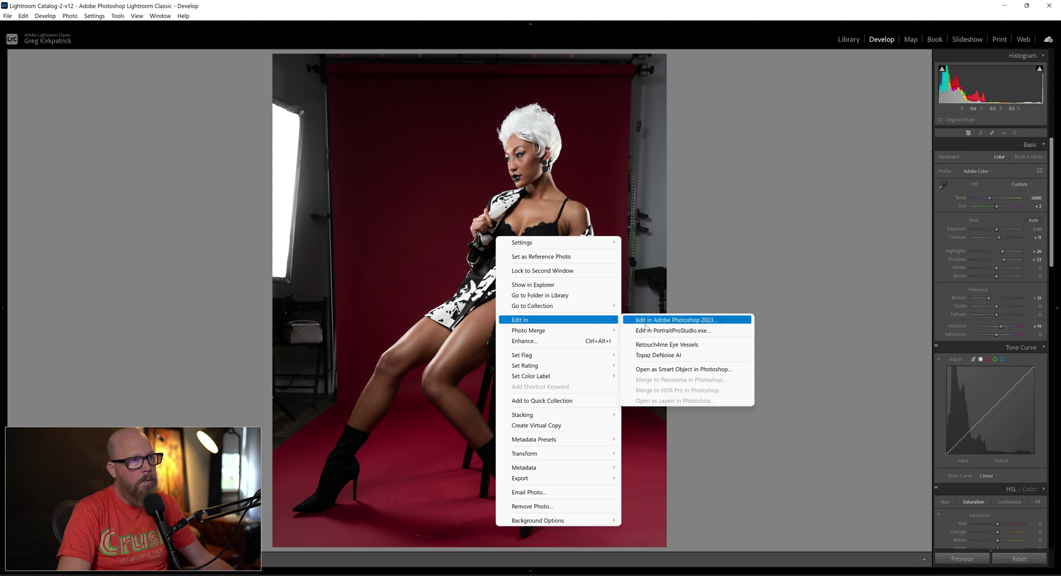
pyautogui.click(669, 323)
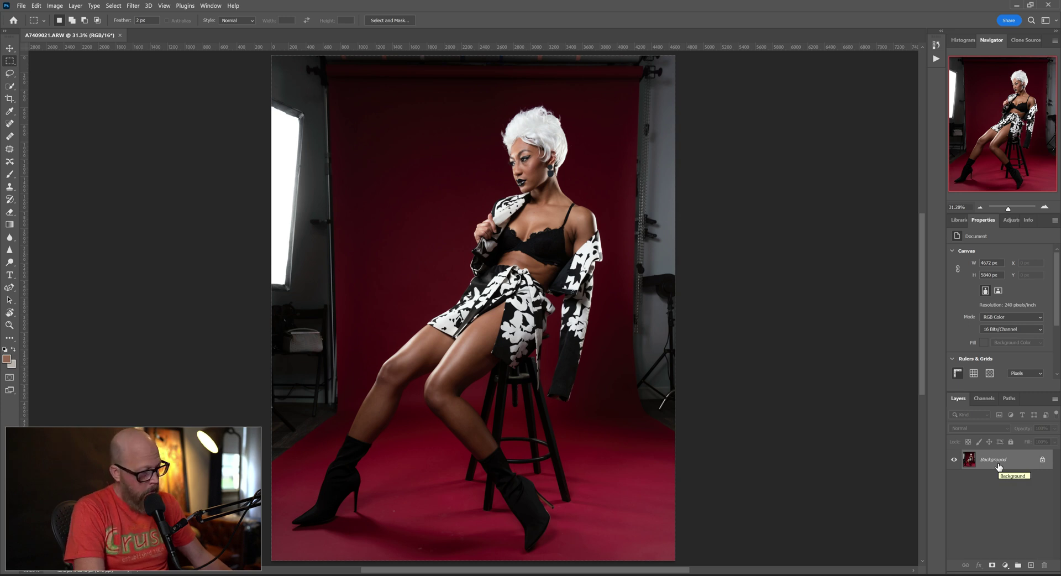
# Step: Duplicate the Background layer, delete the copy, and duplicate the Background again
pyautogui.moveTo(999, 466); pyautogui.dragTo(999, 466)
pyautogui.hotkey('ctrl', 'j')
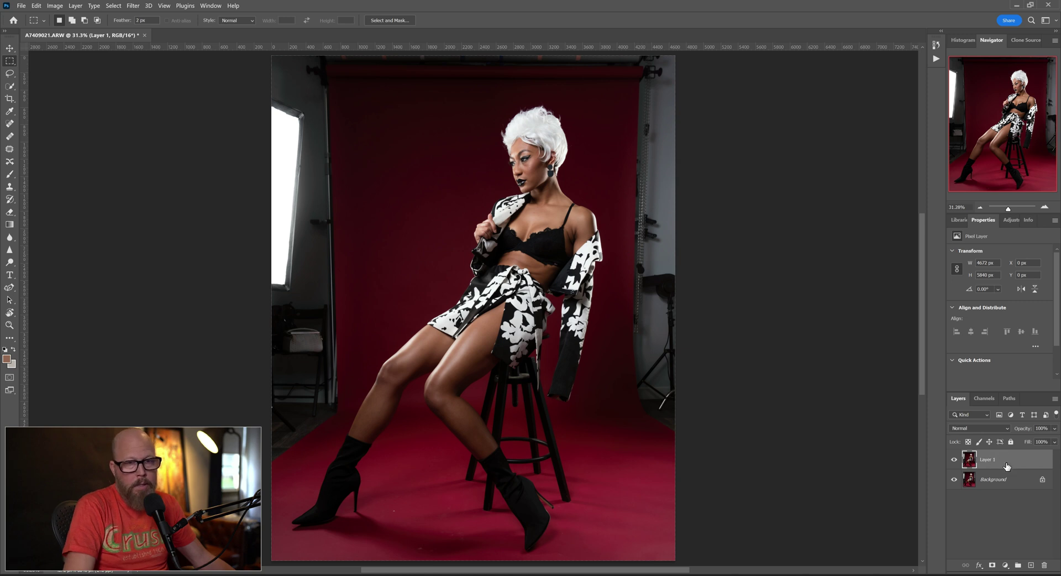
pyautogui.press('Delete')
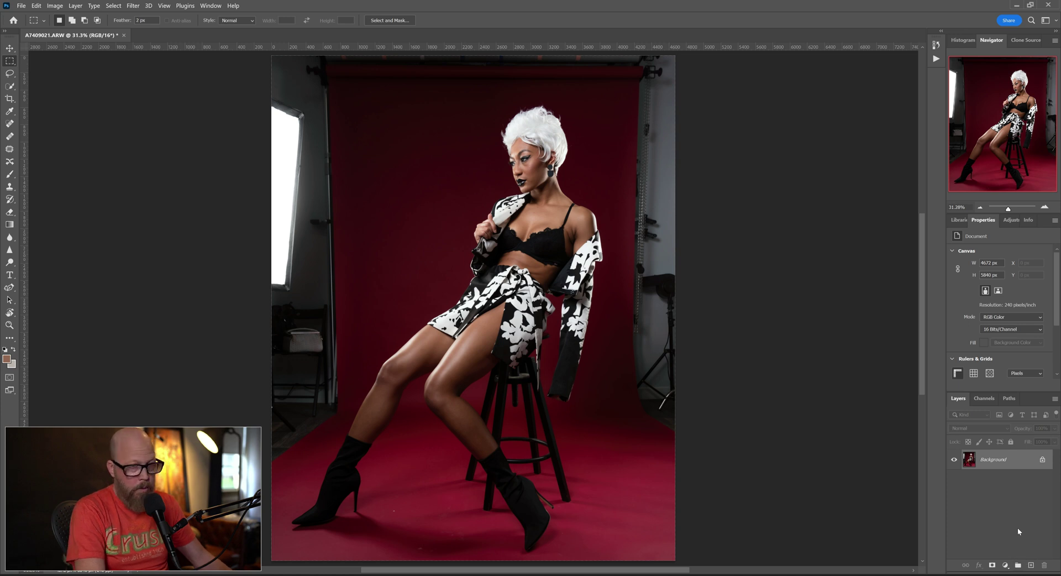
pyautogui.hotkey('ctrl', 'j')
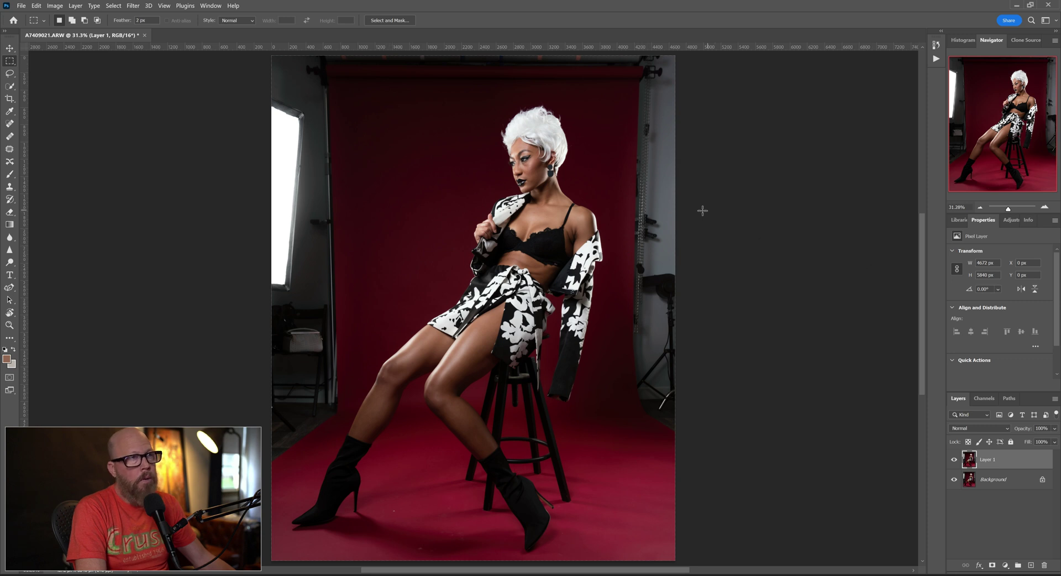
# Step: Select a full-width strip about 411 px high along the photo's upper edge, replace it with a Content-Aware fill, and deselect
pyautogui.hotkey('ctrl', '-')
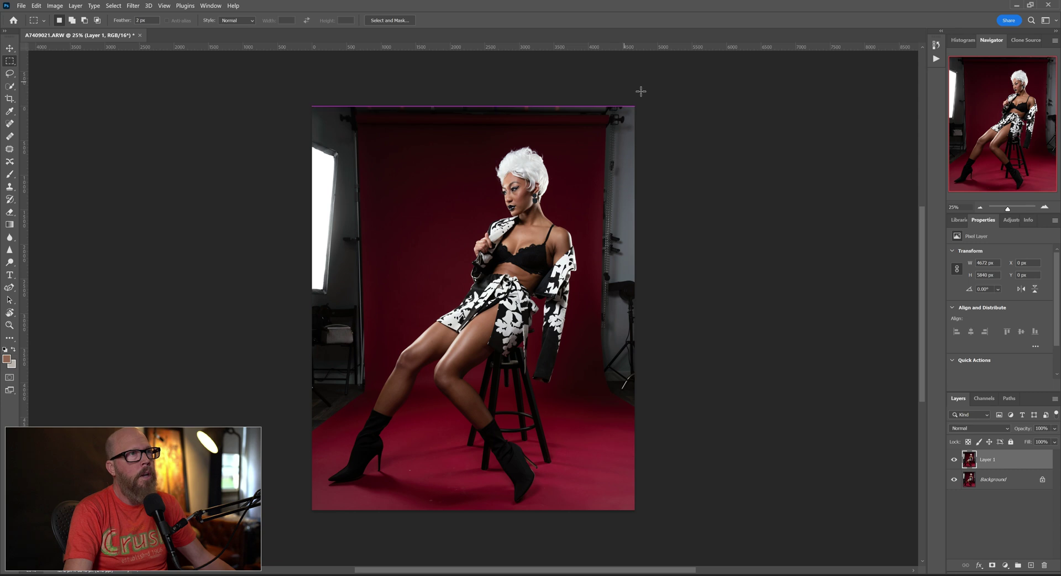
pyautogui.moveTo(649, 93); pyautogui.dragTo(284, 133)
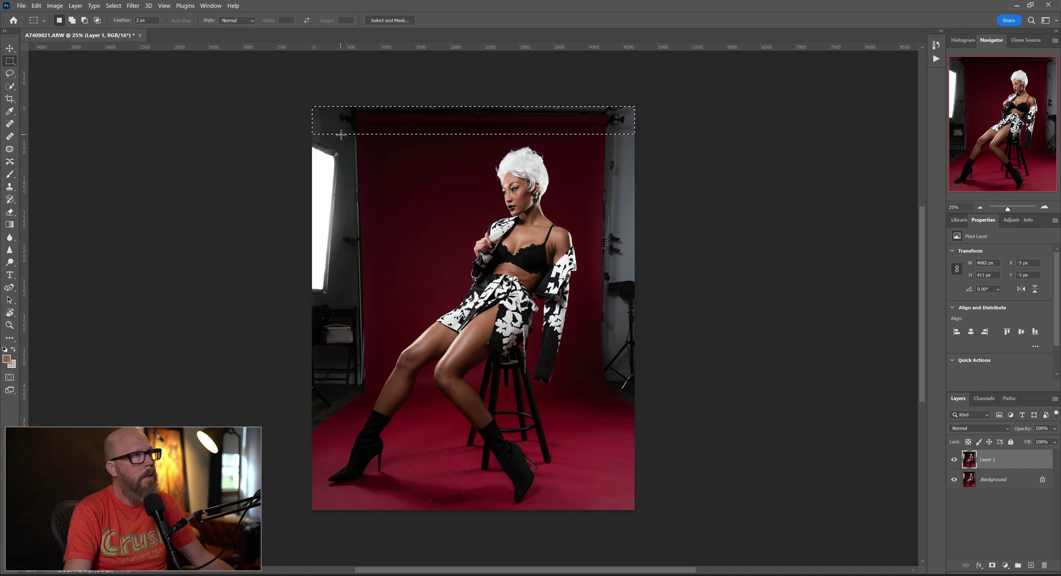
pyautogui.press('shift')
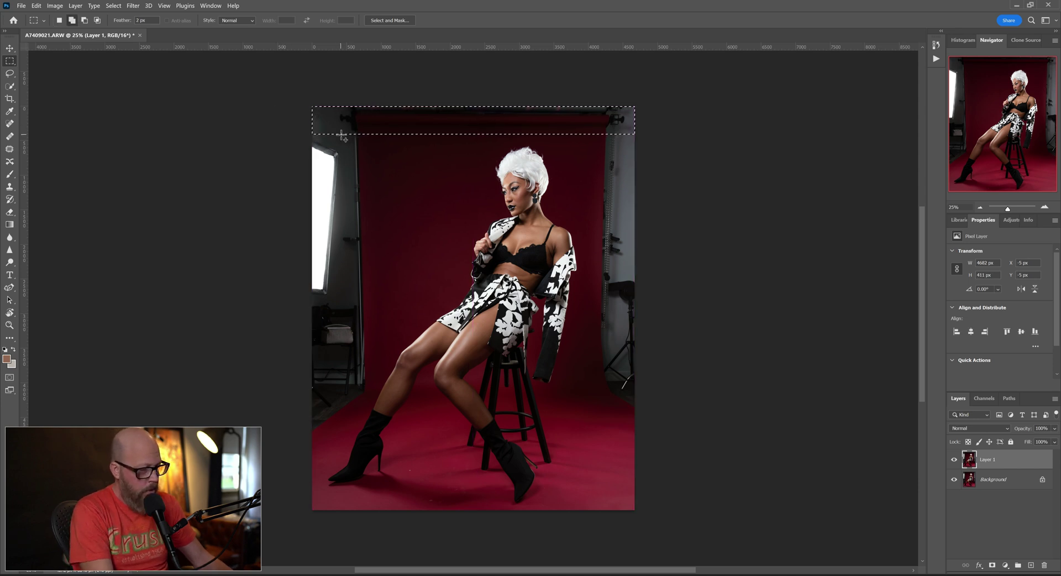
pyautogui.hotkey('shift', 'BackSpace')
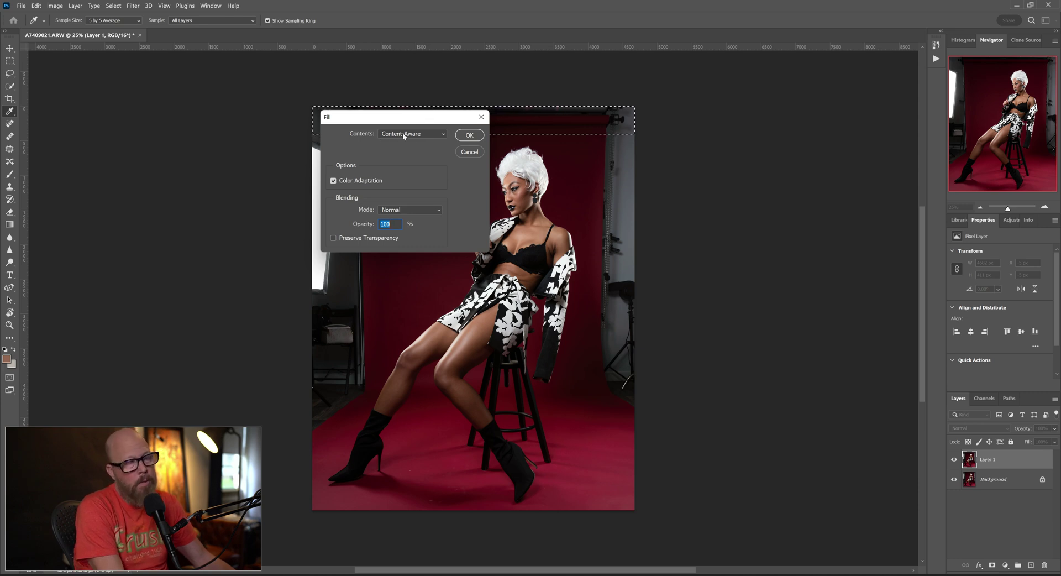
pyautogui.click(469, 136)
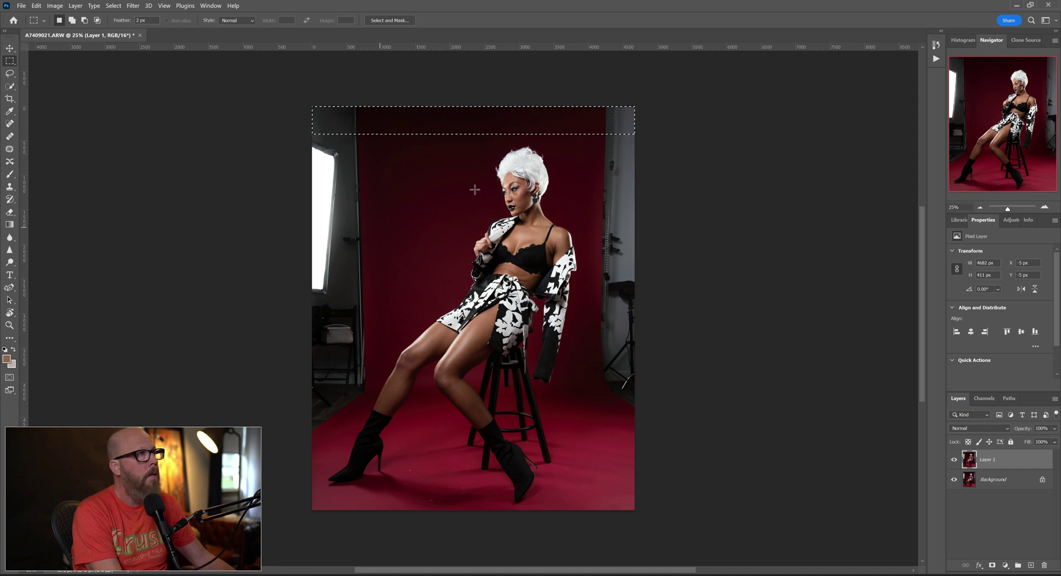
pyautogui.hotkey('ctrl', 'd')
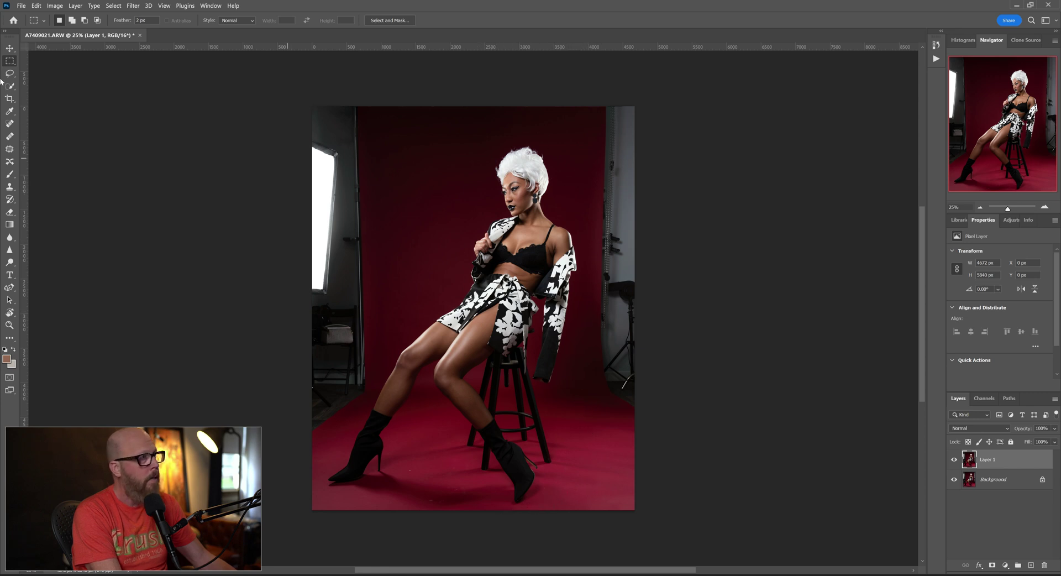
# Step: Try selecting the exposed studio sides by lassoing the central backdrop, model and floor and inverting the selection
pyautogui.press('l')
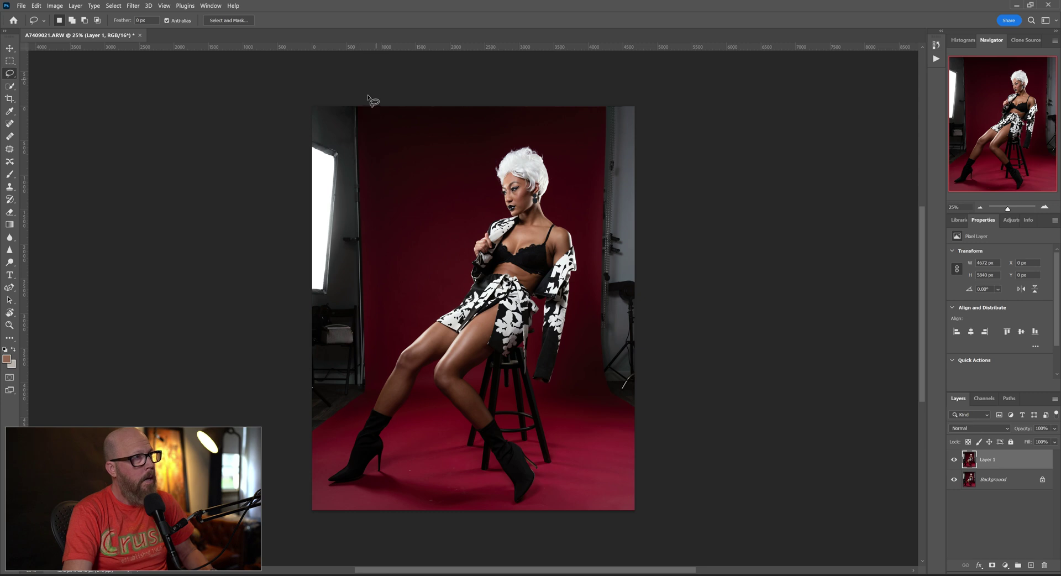
pyautogui.moveTo(371, 186)
pyautogui.mouseDown()
pyautogui.moveTo(368, 382)
pyautogui.moveTo(363, 404)
pyautogui.moveTo(308, 462)
pyautogui.mouseUp()
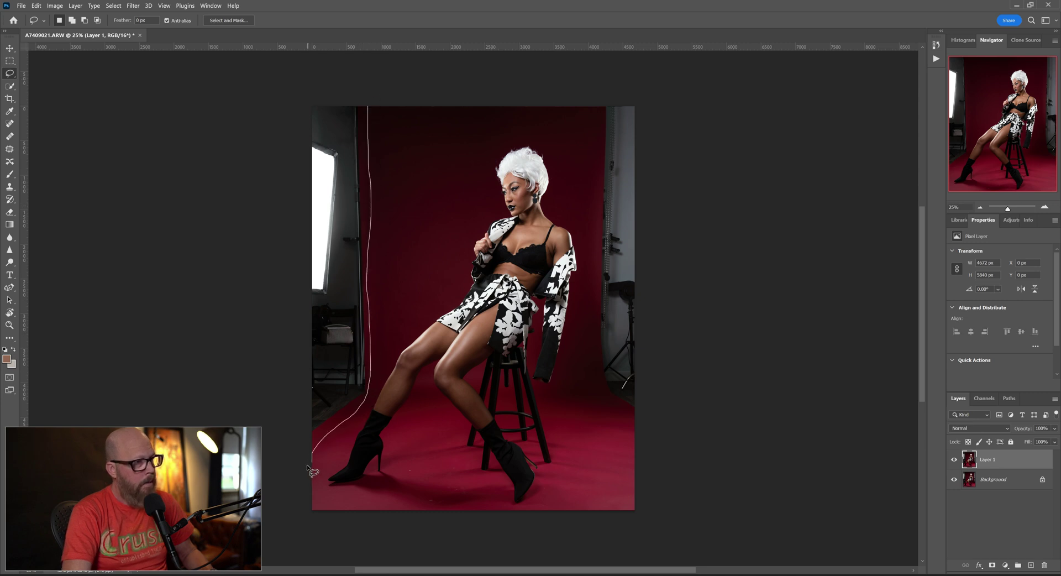
pyautogui.moveTo(308, 514)
pyautogui.mouseDown()
pyautogui.moveTo(342, 535)
pyautogui.moveTo(595, 558)
pyautogui.moveTo(674, 547)
pyautogui.moveTo(687, 421)
pyautogui.moveTo(627, 411)
pyautogui.moveTo(606, 393)
pyautogui.mouseUp()
pyautogui.moveTo(596, 354); pyautogui.dragTo(589, 95)
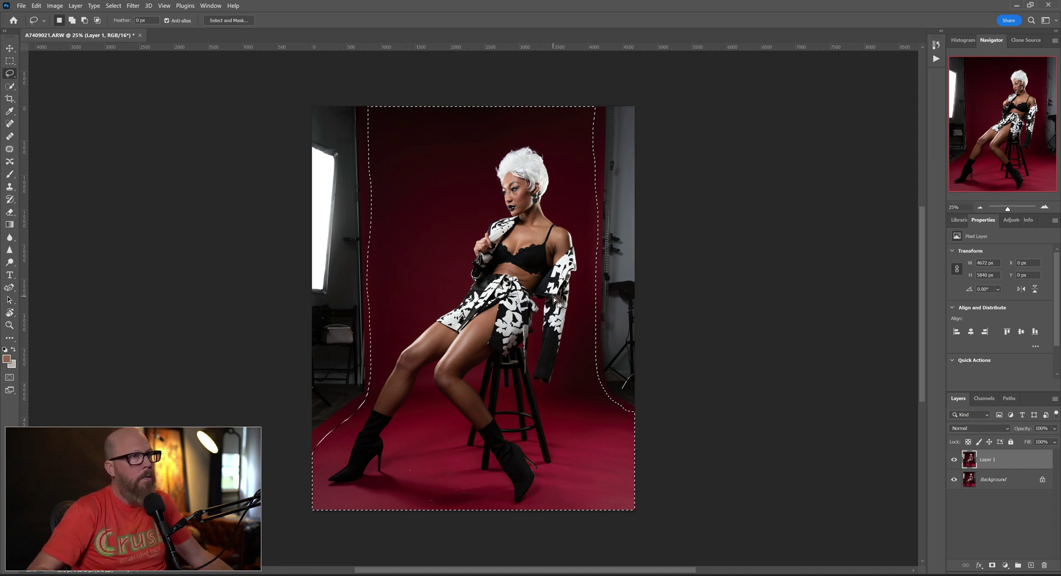
pyautogui.rightClick(533, 275)
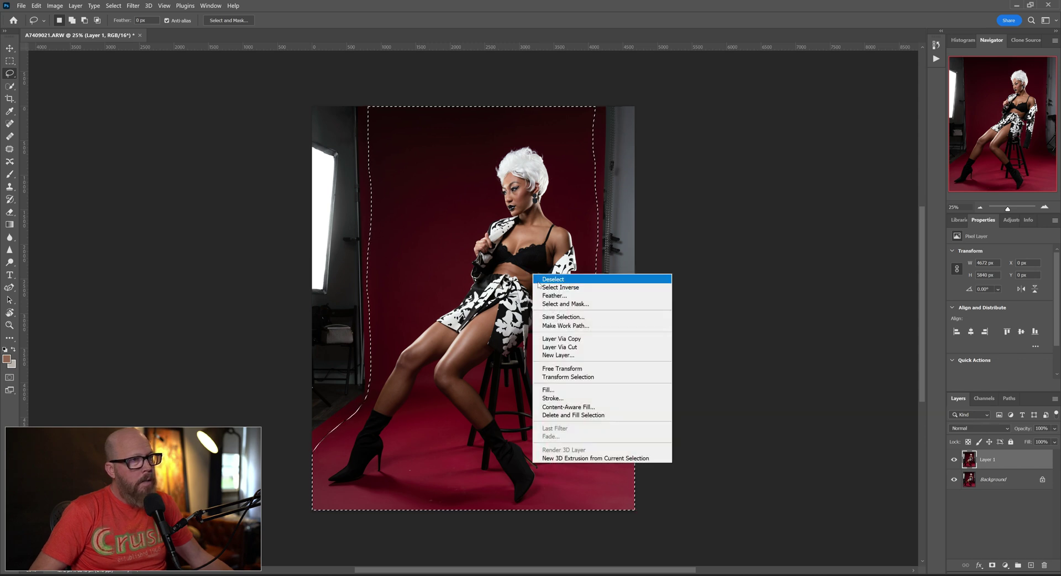
pyautogui.rightClick(529, 262)
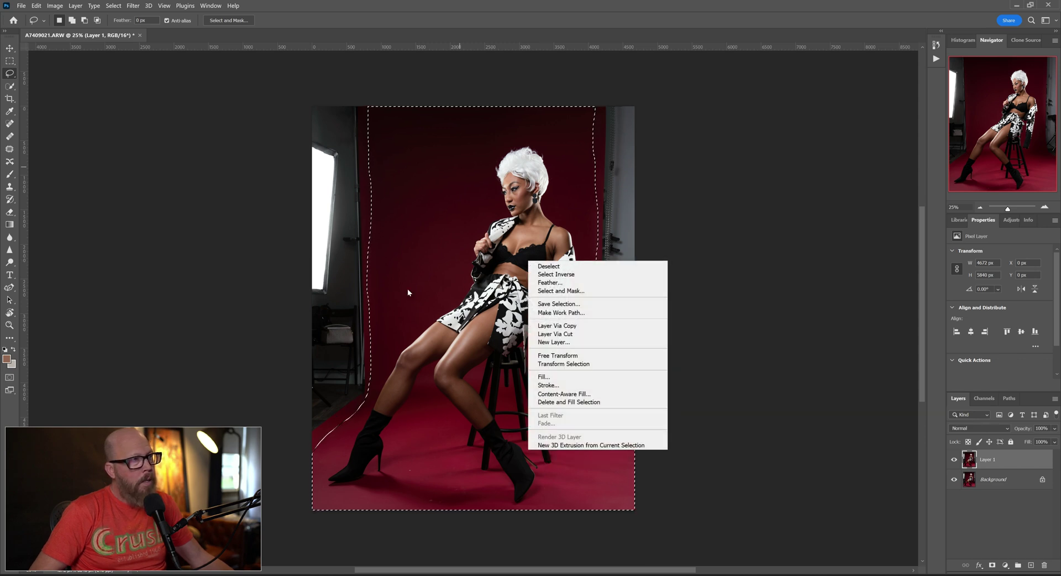
pyautogui.click(586, 274)
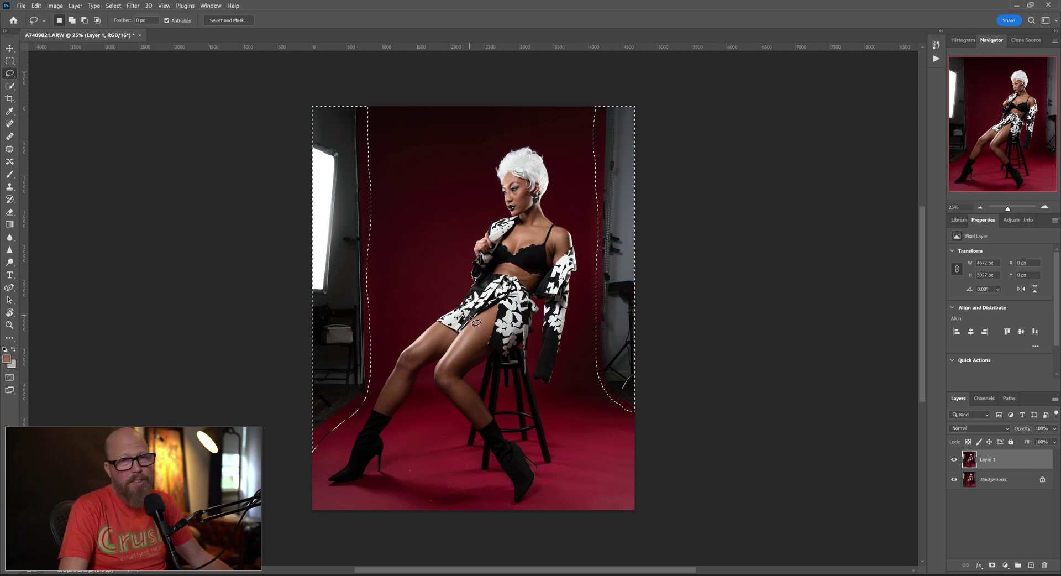
pyautogui.click(418, 182)
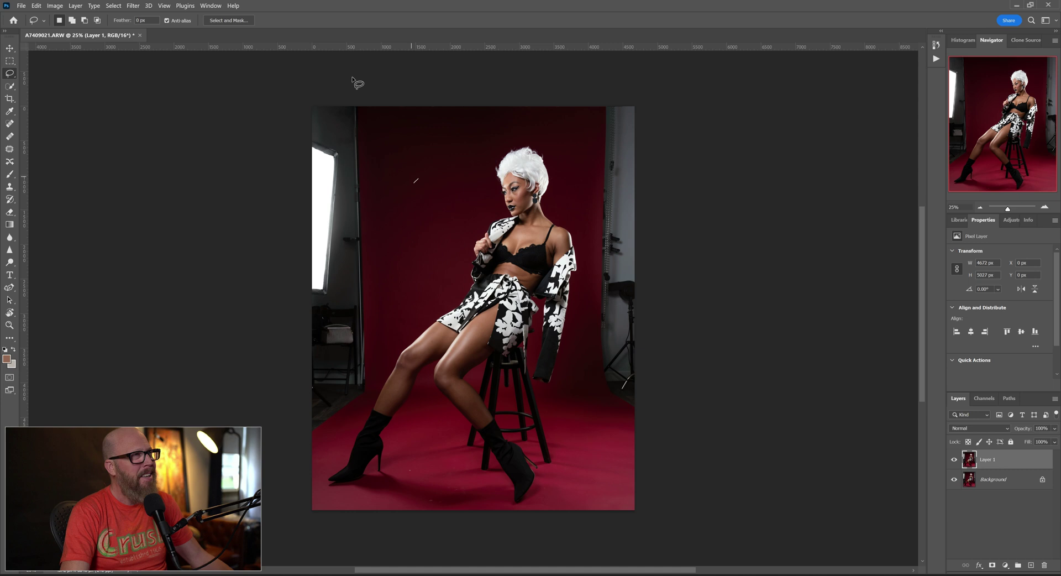
# Step: Lasso the exposed studio areas on both sides of the red backdrop, replace them with a Content-Aware fill, and deselect
pyautogui.moveTo(371, 106)
pyautogui.mouseDown()
pyautogui.moveTo(369, 384)
pyautogui.moveTo(319, 446)
pyautogui.moveTo(290, 347)
pyautogui.moveTo(293, 69)
pyautogui.mouseUp()
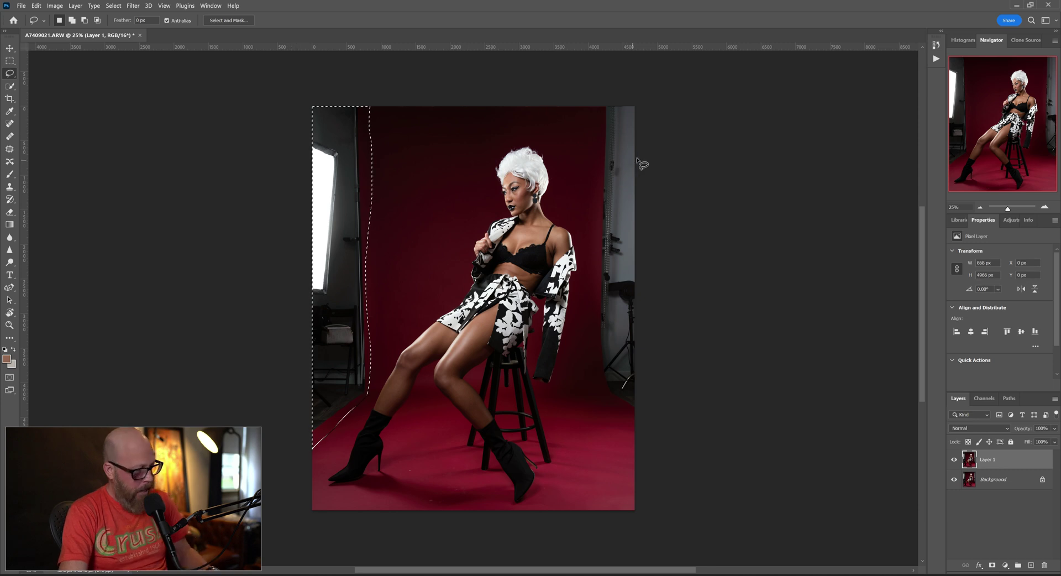
pyautogui.moveTo(645, 105)
pyautogui.mouseDown()
pyautogui.moveTo(596, 104)
pyautogui.moveTo(591, 240)
pyautogui.moveTo(596, 386)
pyautogui.moveTo(644, 433)
pyautogui.mouseUp()
pyautogui.moveTo(679, 198); pyautogui.dragTo(675, 82)
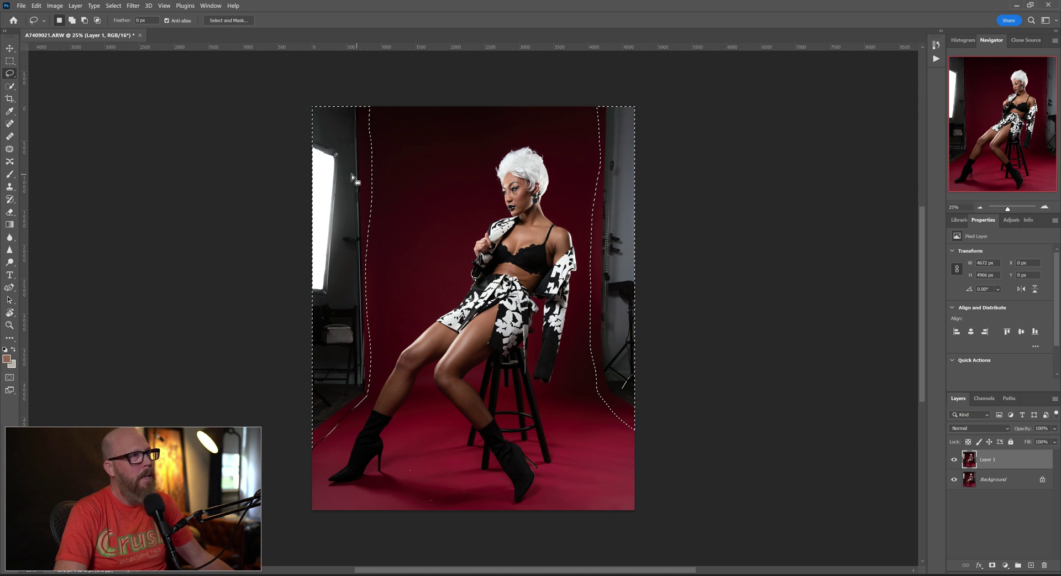
pyautogui.press('shift')
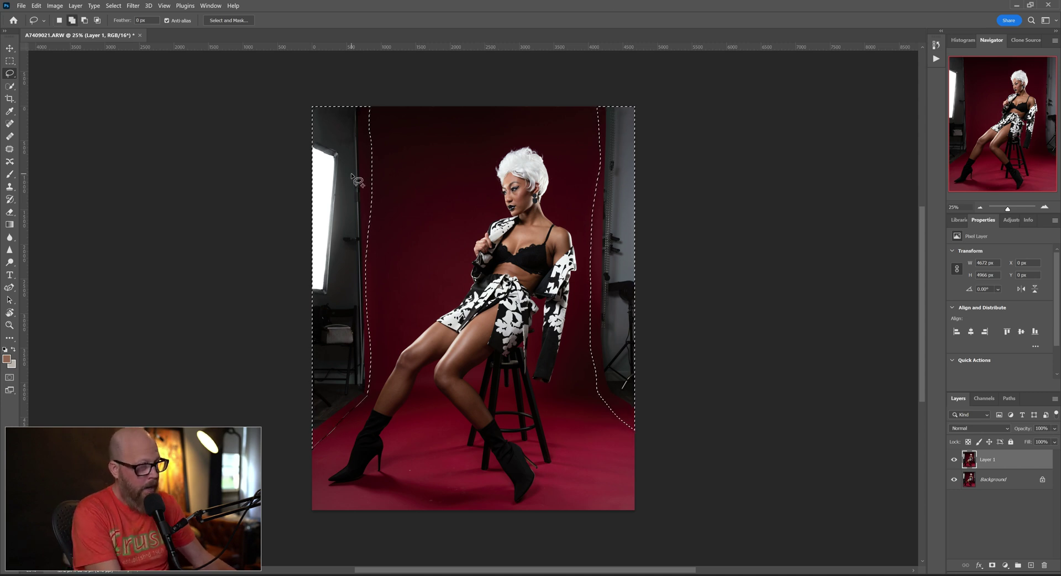
pyautogui.hotkey('shift', 'BackSpace')
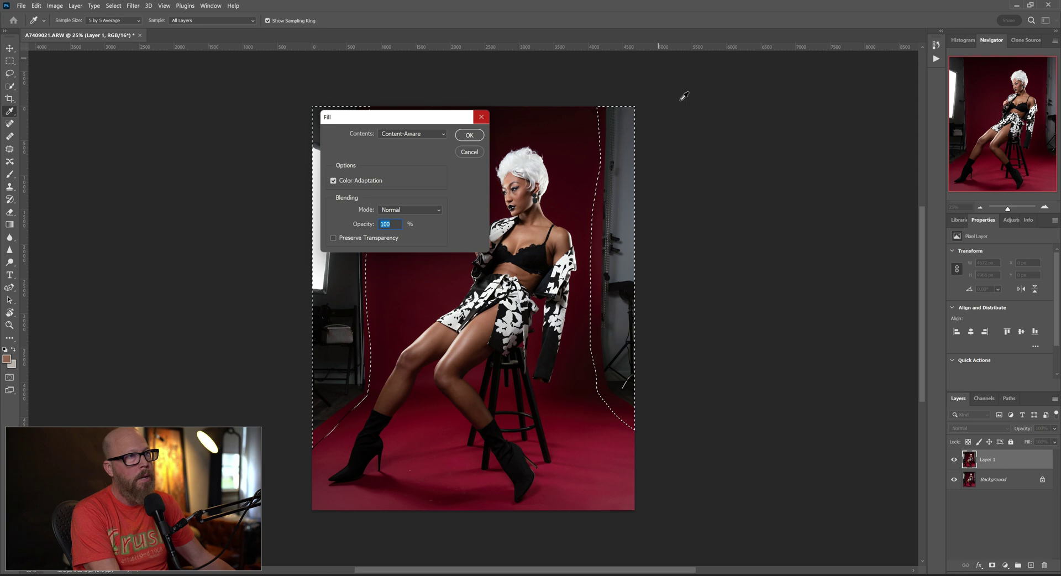
pyautogui.click(468, 136)
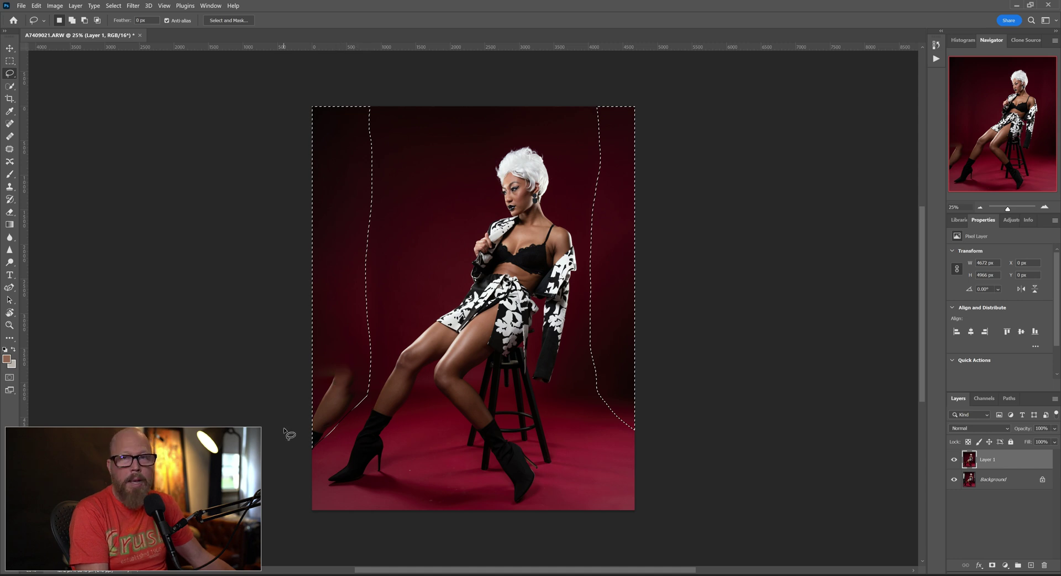
pyautogui.click(389, 326)
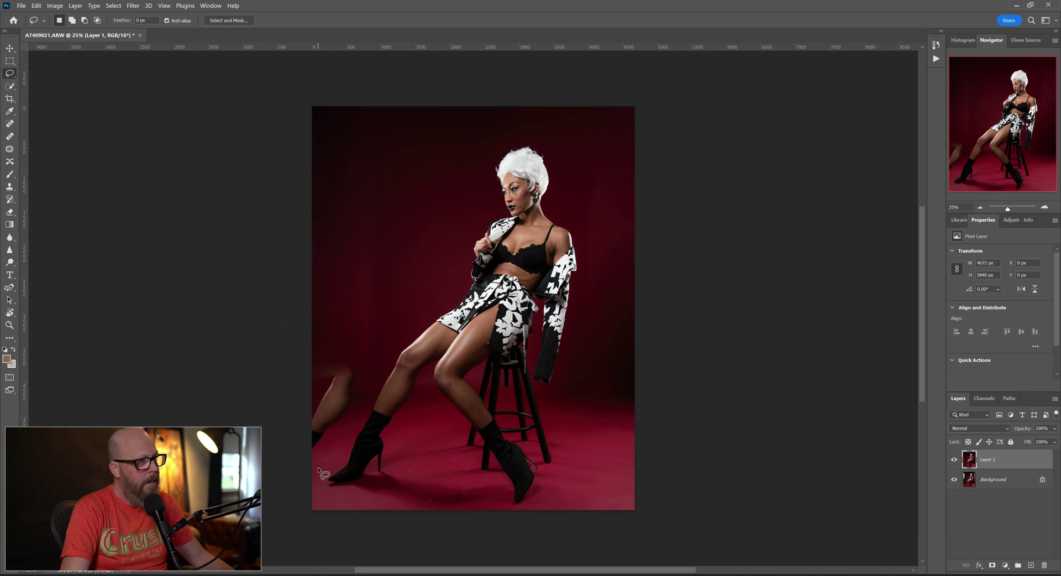
# Step: Lasso the stray duplicated leg at the photo's left edge, about 752 px wide, apply a Content-Aware fill, and deselect
pyautogui.moveTo(312, 362)
pyautogui.mouseDown()
pyautogui.moveTo(318, 352)
pyautogui.moveTo(349, 358)
pyautogui.moveTo(364, 380)
pyautogui.moveTo(314, 468)
pyautogui.moveTo(297, 433)
pyautogui.moveTo(290, 346)
pyautogui.moveTo(297, 355)
pyautogui.mouseUp()
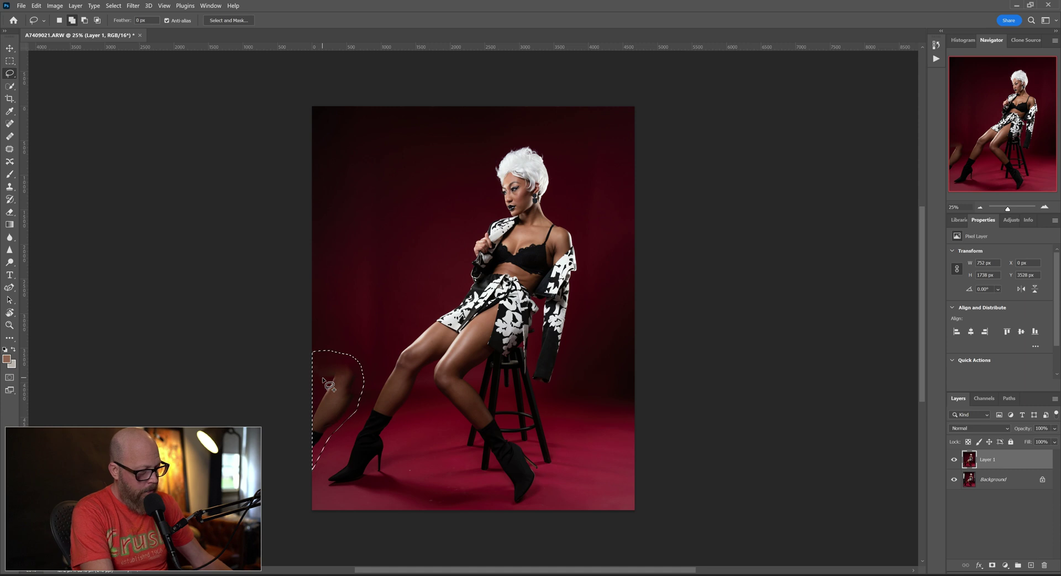
pyautogui.hotkey('shift', 'BackSpace')
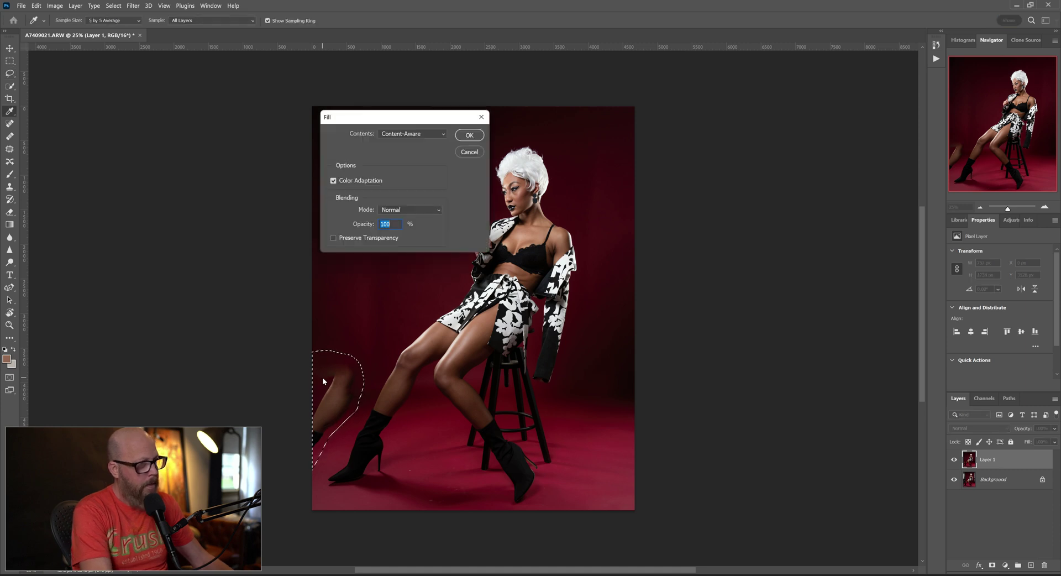
pyautogui.click(465, 135)
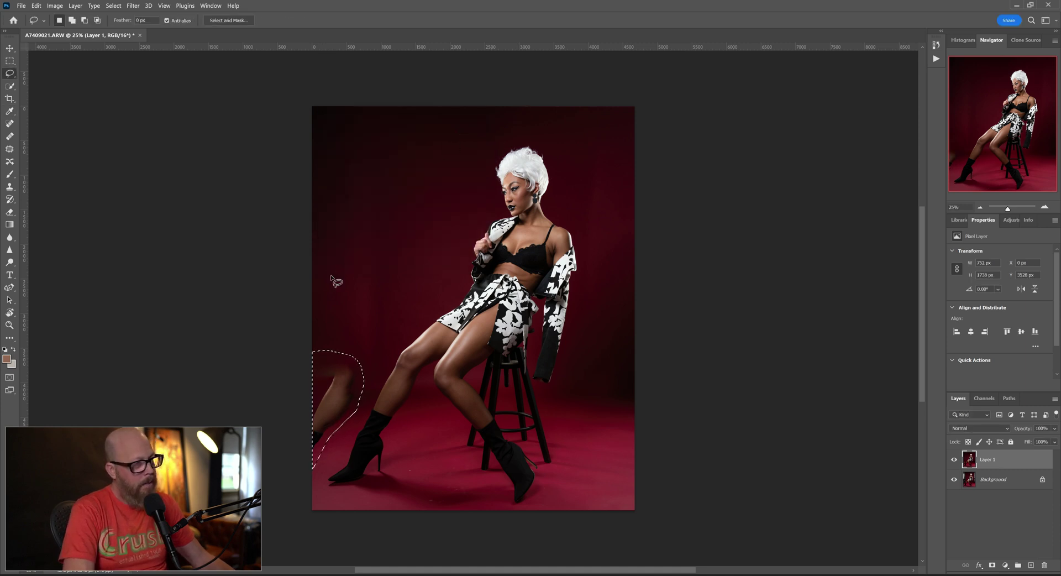
pyautogui.hotkey('ctrl', 'd')
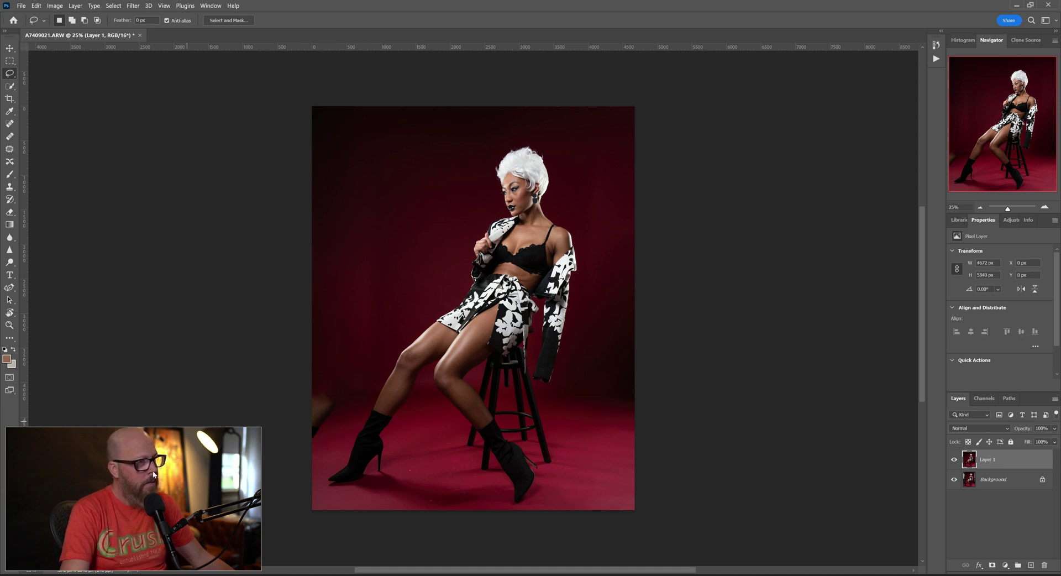
# Step: Lasso the remaining leg fragment at the photo's left edge, about 484 by 1016 px, replace it with a Content-Aware fill, and deselect
pyautogui.moveTo(345, 400)
pyautogui.mouseDown()
pyautogui.moveTo(298, 359)
pyautogui.moveTo(299, 345)
pyautogui.mouseUp()
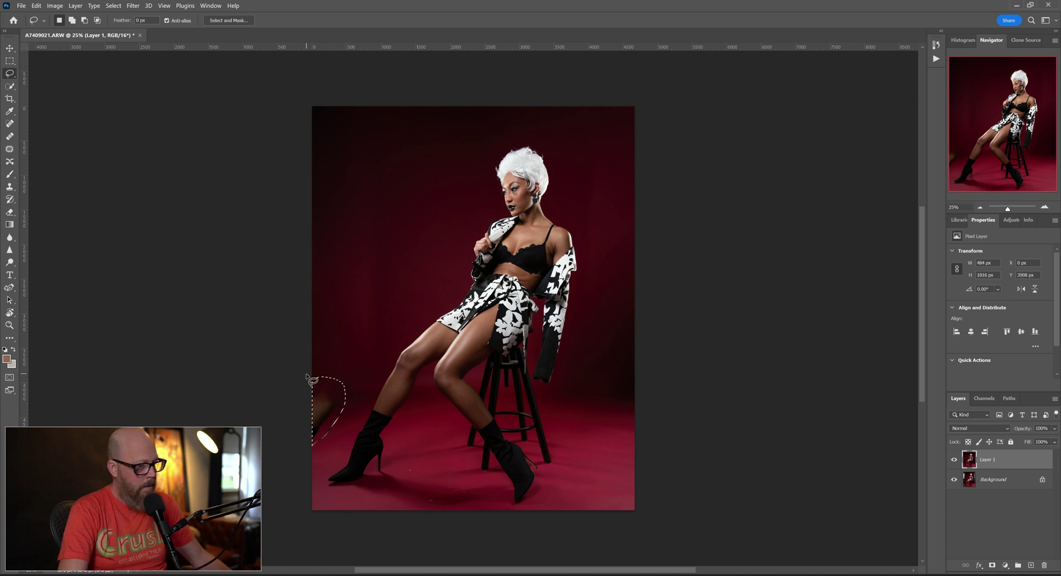
pyautogui.hotkey('shift', 'BackSpace')
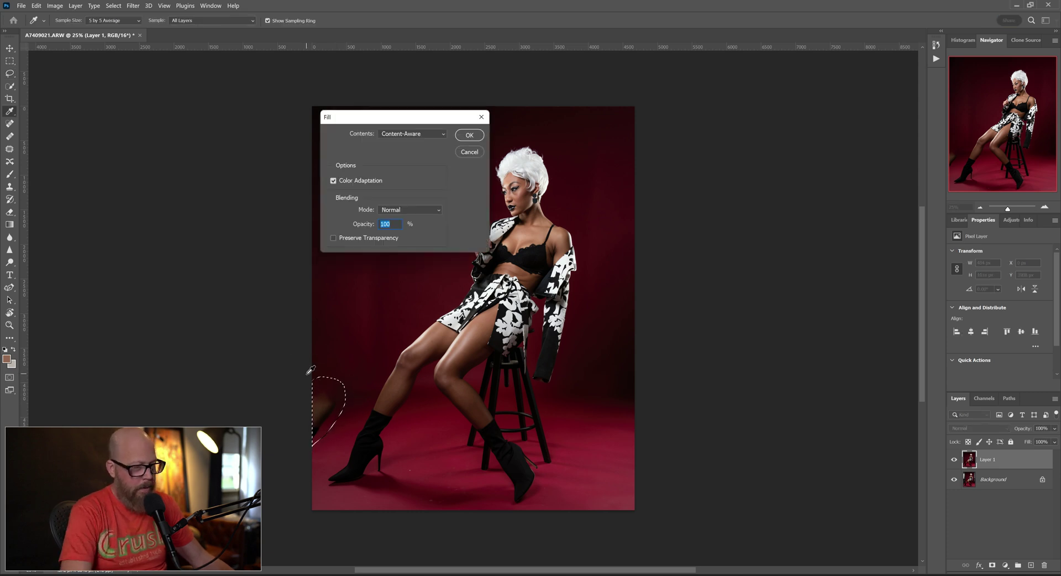
pyautogui.press('Return')
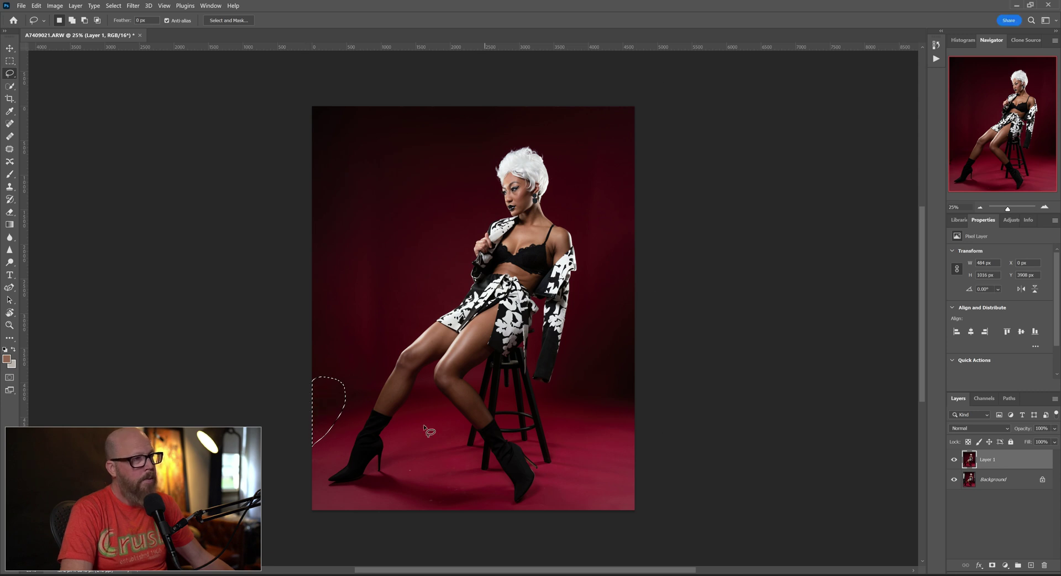
pyautogui.hotkey('ctrl', 'd')
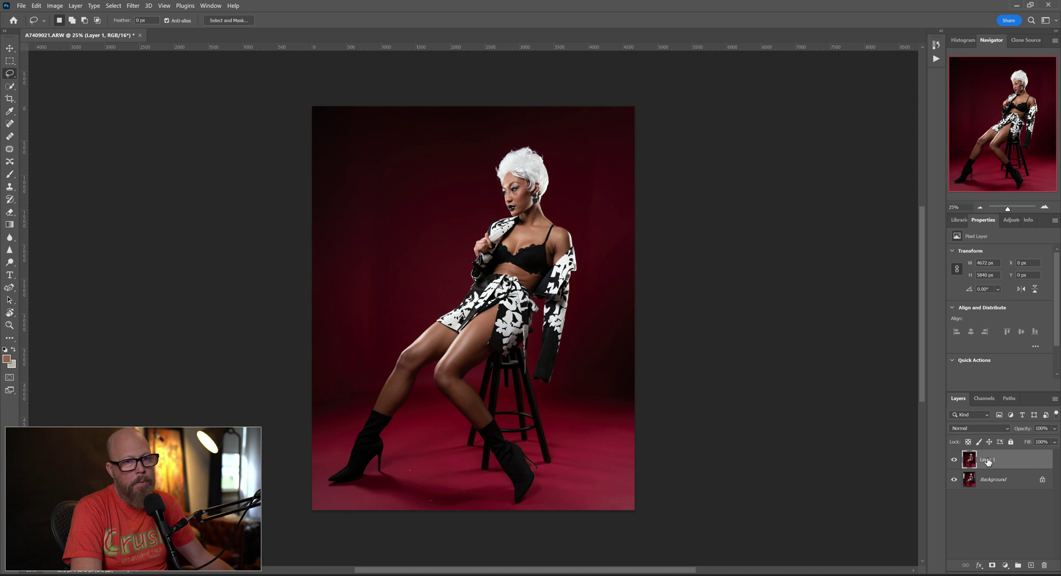
# Step: Compare the retouched layer with the original photo by toggling its visibility, and rename Layer 1 as Fill
pyautogui.click(954, 460)
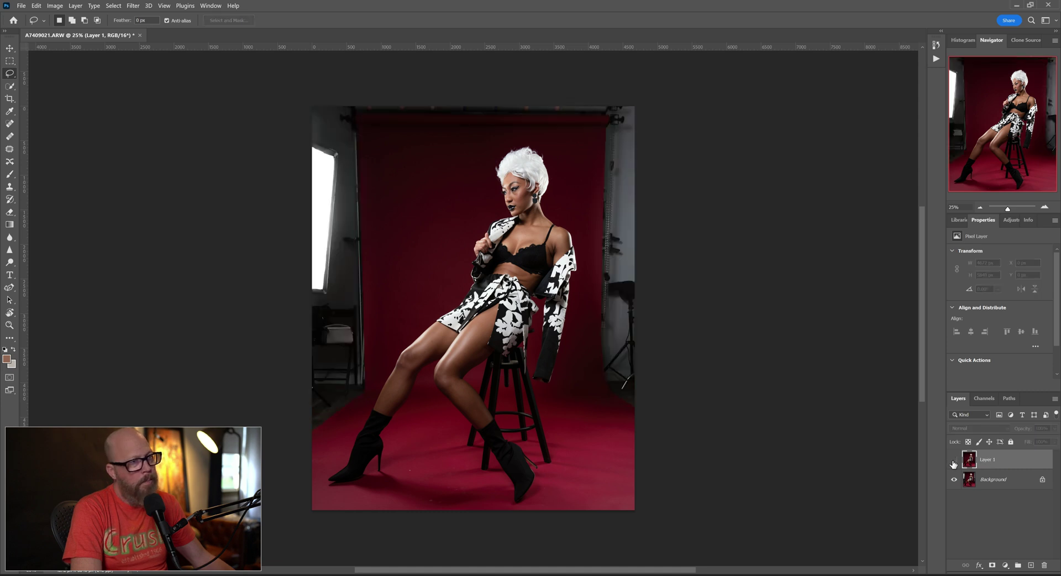
pyautogui.click(953, 461)
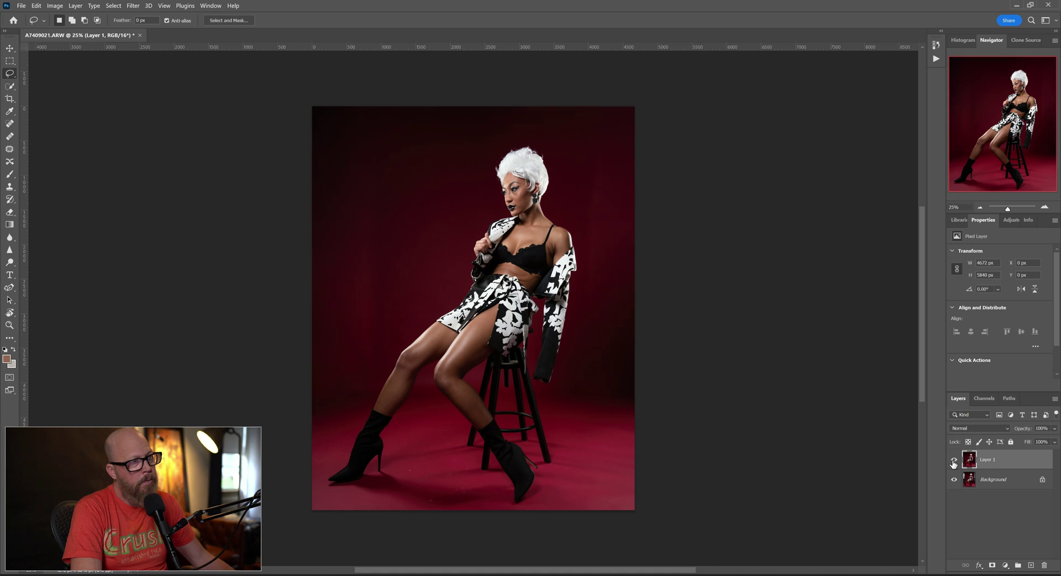
pyautogui.click(993, 465)
pyautogui.write('Fill')
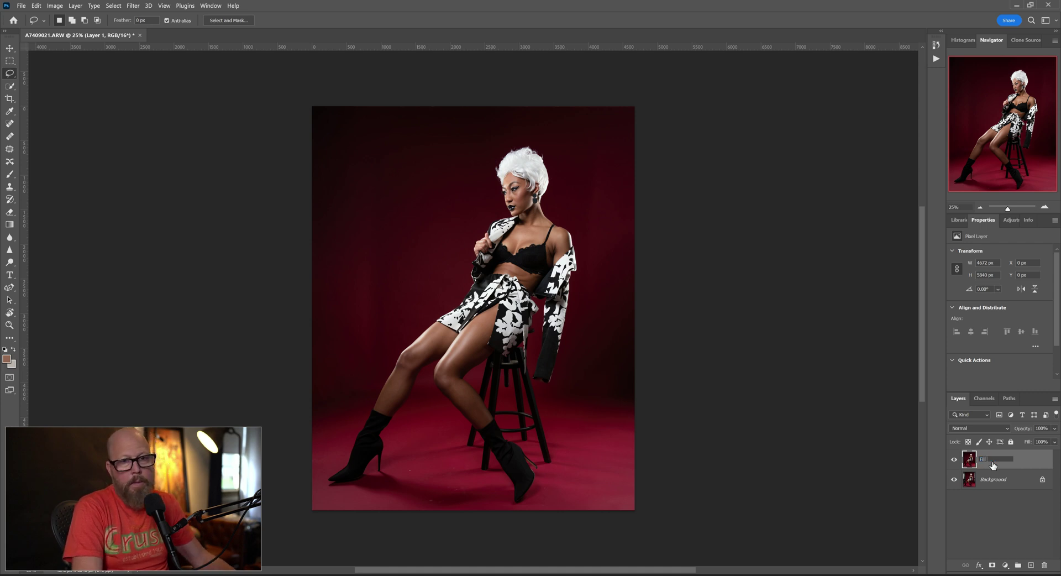
pyautogui.press('Return')
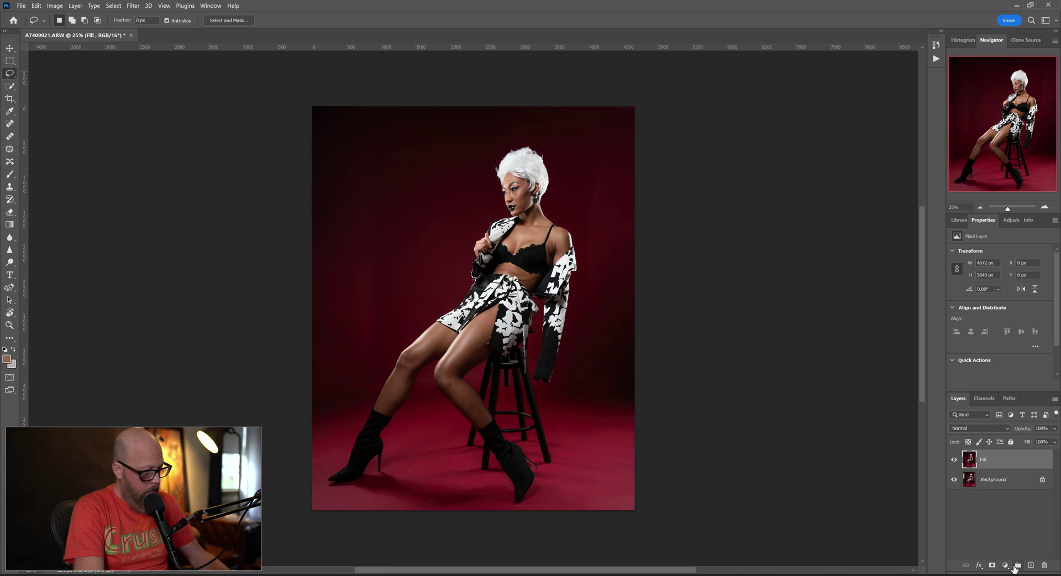
# Step: Duplicate the Fill layer and name the copy Paint/Patch
pyautogui.hotkey('ctrl', 'j')
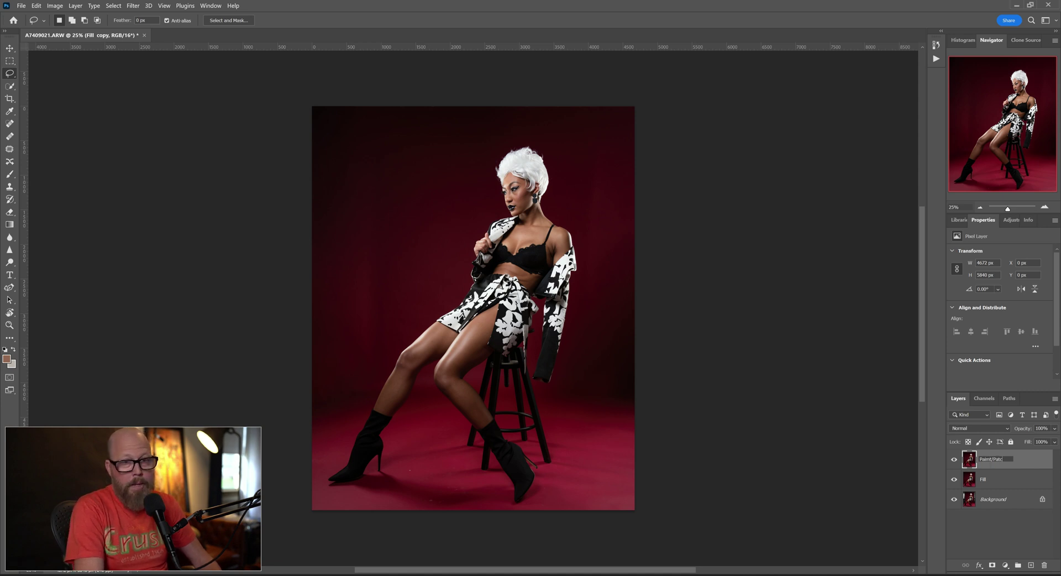
pyautogui.press('Return')
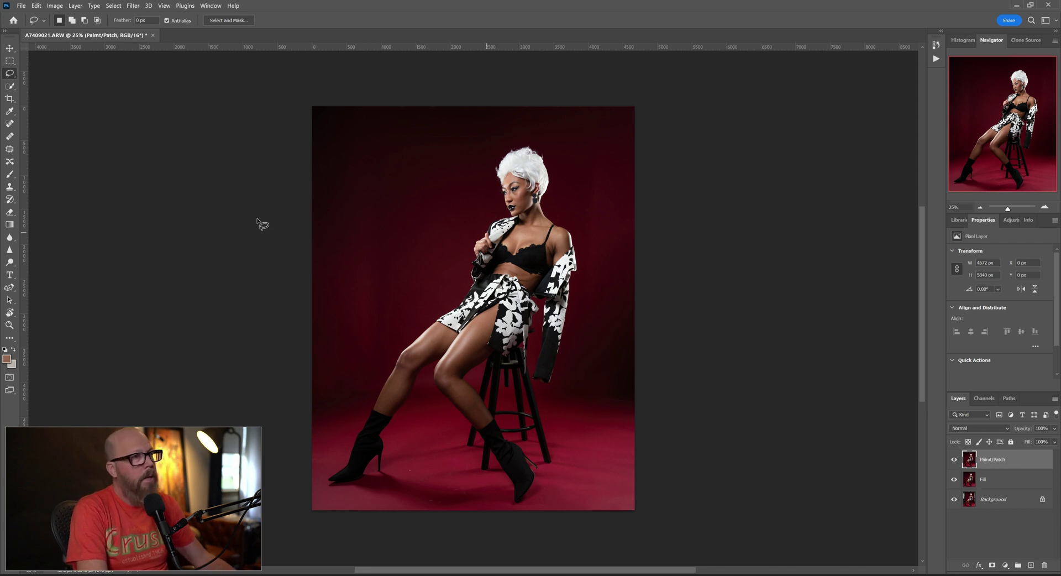
# Step: Use the Patch tool in Normal mode to smooth the vertical streaks in the backdrop on both sides of the model, and deselect
pyautogui.click(10, 149)
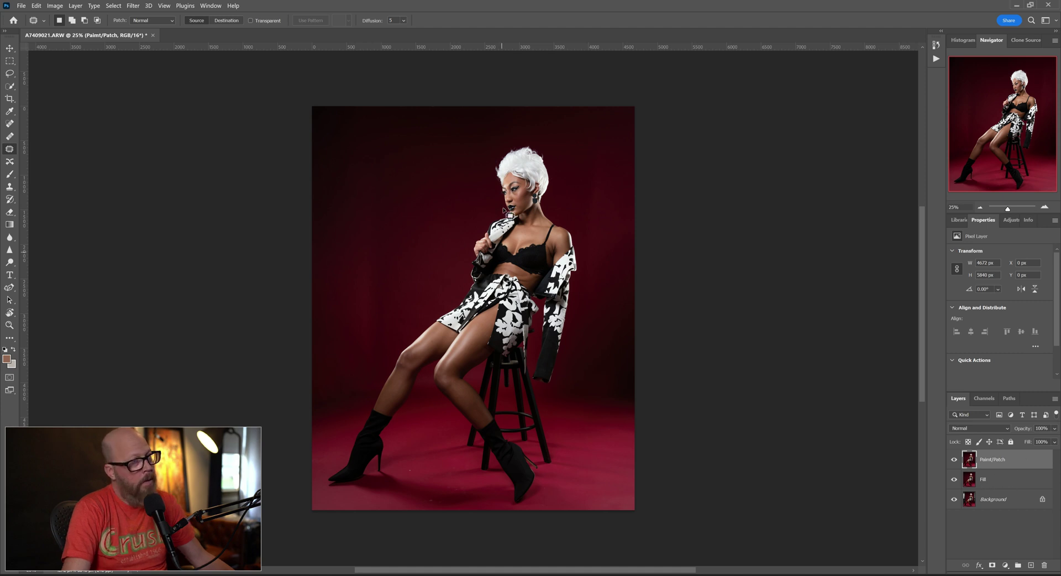
pyautogui.moveTo(373, 327)
pyautogui.mouseDown()
pyautogui.moveTo(372, 361)
pyautogui.moveTo(358, 327)
pyautogui.moveTo(362, 164)
pyautogui.moveTo(387, 247)
pyautogui.moveTo(384, 339)
pyautogui.moveTo(354, 165)
pyautogui.moveTo(334, 232)
pyautogui.moveTo(340, 354)
pyautogui.moveTo(355, 322)
pyautogui.mouseUp()
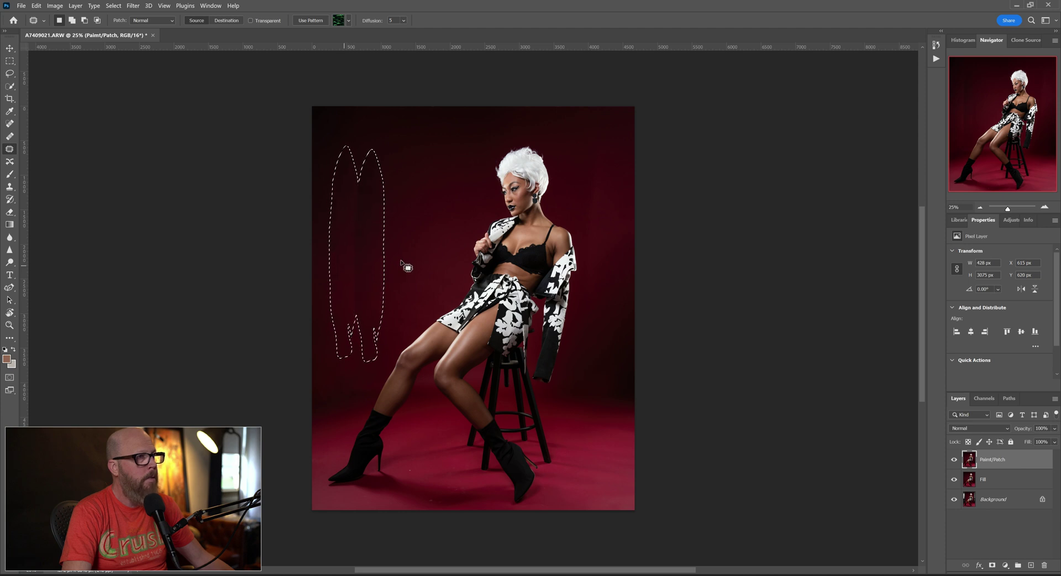
pyautogui.click(422, 247)
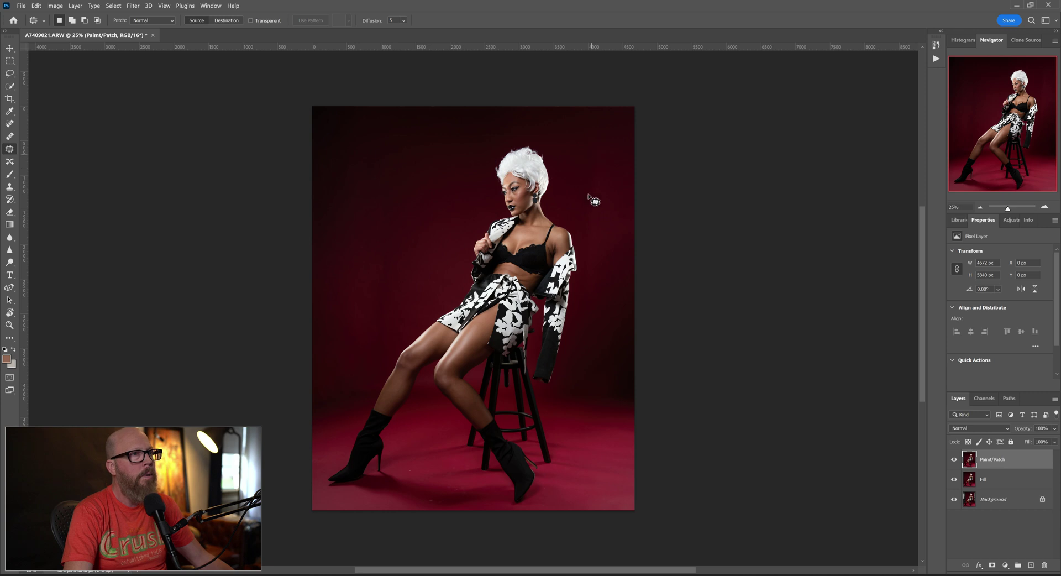
pyautogui.moveTo(590, 145)
pyautogui.mouseDown()
pyautogui.moveTo(583, 314)
pyautogui.moveTo(597, 303)
pyautogui.moveTo(604, 223)
pyautogui.moveTo(598, 145)
pyautogui.moveTo(586, 133)
pyautogui.mouseUp()
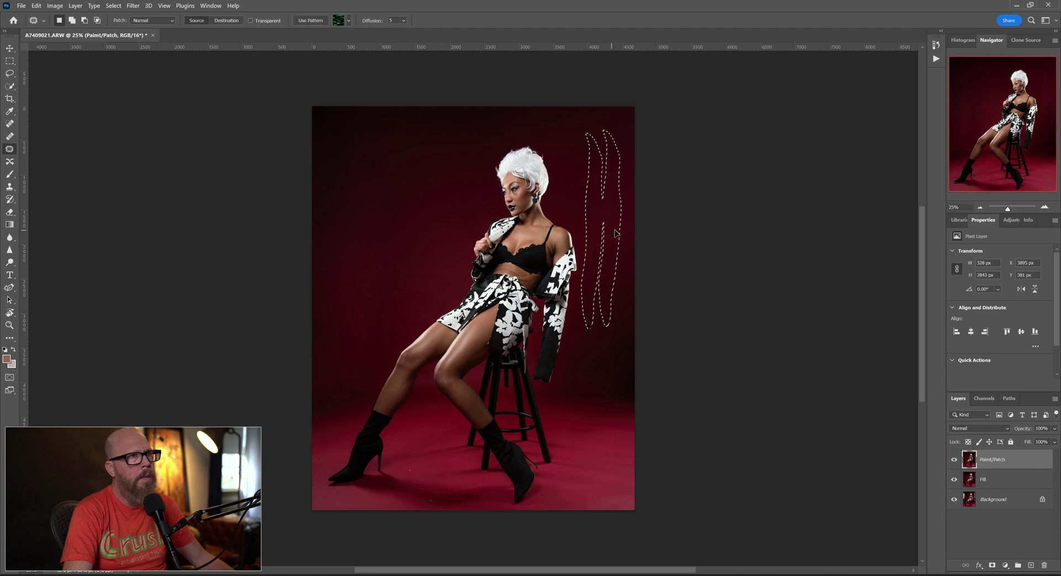
pyautogui.hotkey('ctrl', 'd')
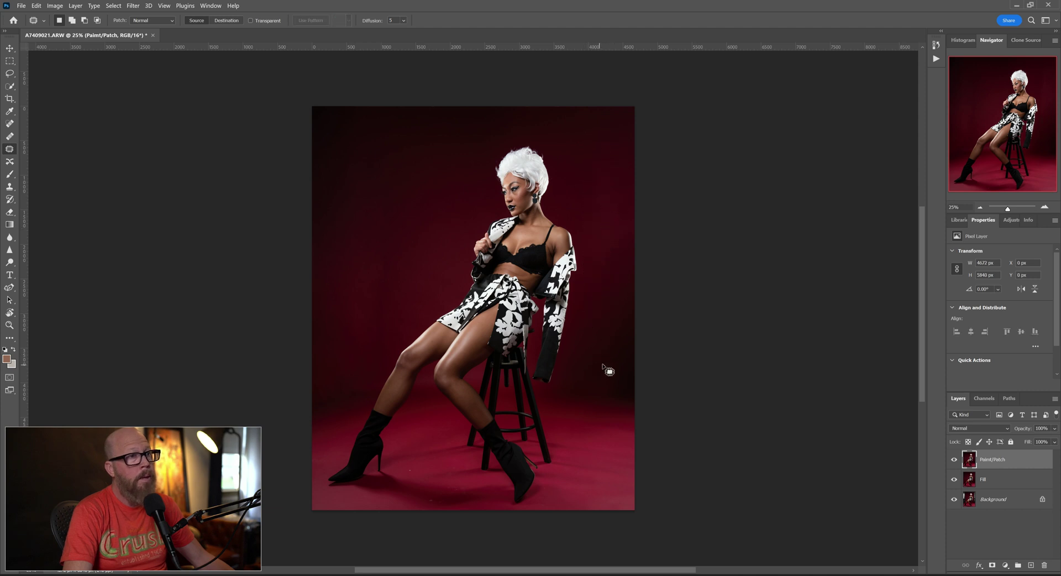
# Step: Patch the narrow vertical streak in the backdrop between the left side and the model with nearby backdrop, and deselect
pyautogui.moveTo(387, 148)
pyautogui.mouseDown()
pyautogui.moveTo(391, 275)
pyautogui.moveTo(375, 249)
pyautogui.moveTo(384, 144)
pyautogui.mouseUp()
pyautogui.moveTo(390, 250); pyautogui.dragTo(409, 246)
pyautogui.hotkey('ctrl', 'd')
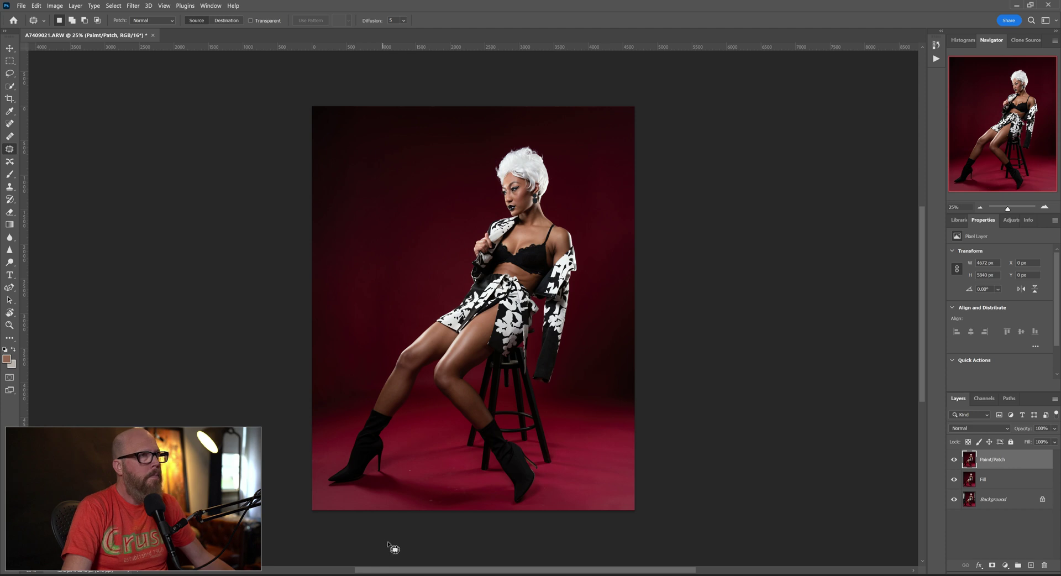
# Step: Patch the small marks on the red floor between the boots and along the photo's lower edge with clean floor, and deselect
pyautogui.moveTo(415, 479)
pyautogui.mouseDown()
pyautogui.moveTo(408, 470)
pyautogui.moveTo(417, 476)
pyautogui.mouseUp()
pyautogui.click(419, 494)
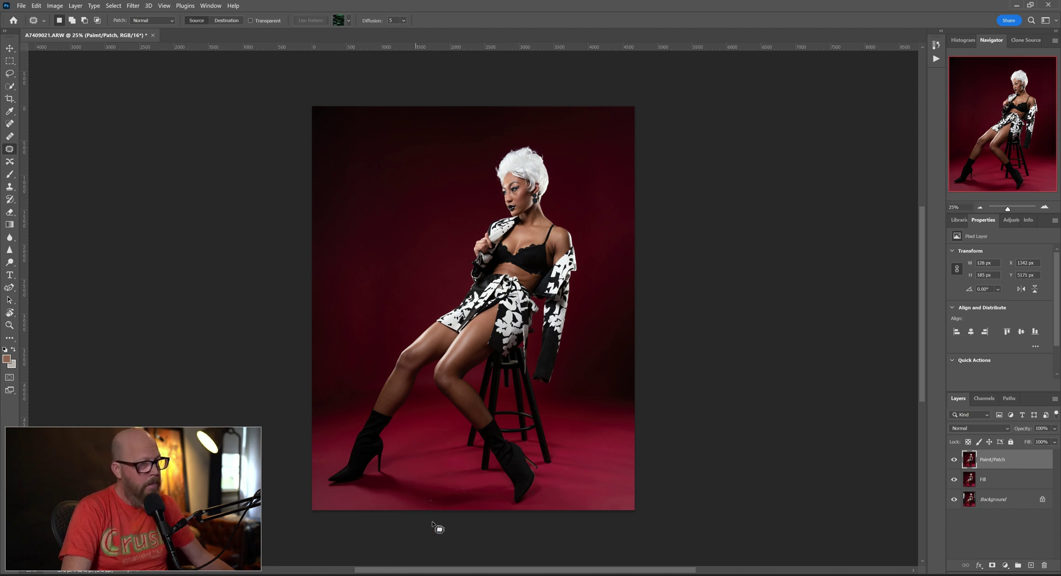
pyautogui.moveTo(431, 517); pyautogui.dragTo(427, 499)
pyautogui.click(451, 503)
pyautogui.moveTo(451, 508); pyautogui.dragTo(449, 509)
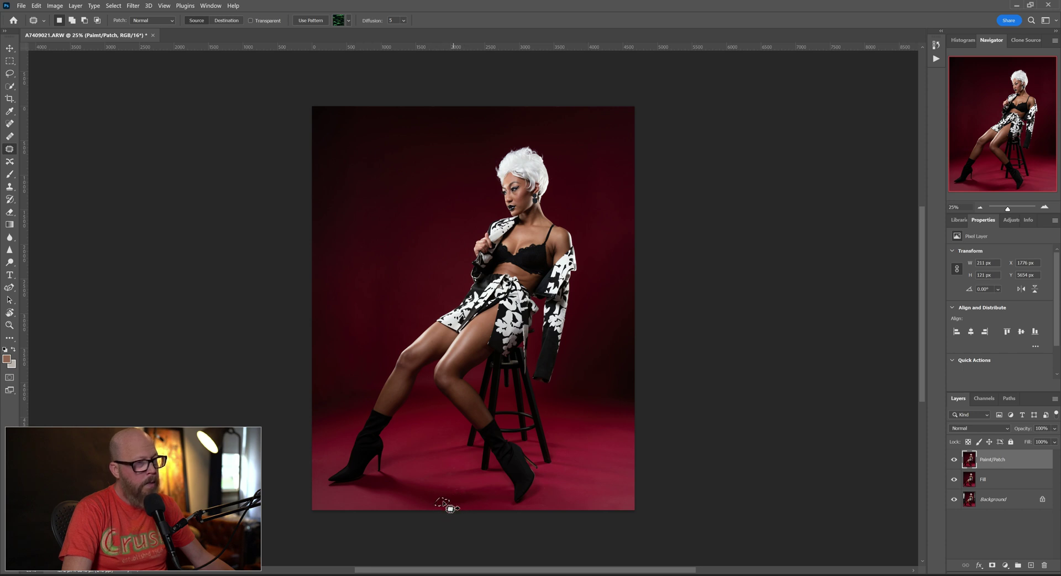
pyautogui.moveTo(450, 508); pyautogui.dragTo(457, 508)
pyautogui.hotkey('ctrl', 'd')
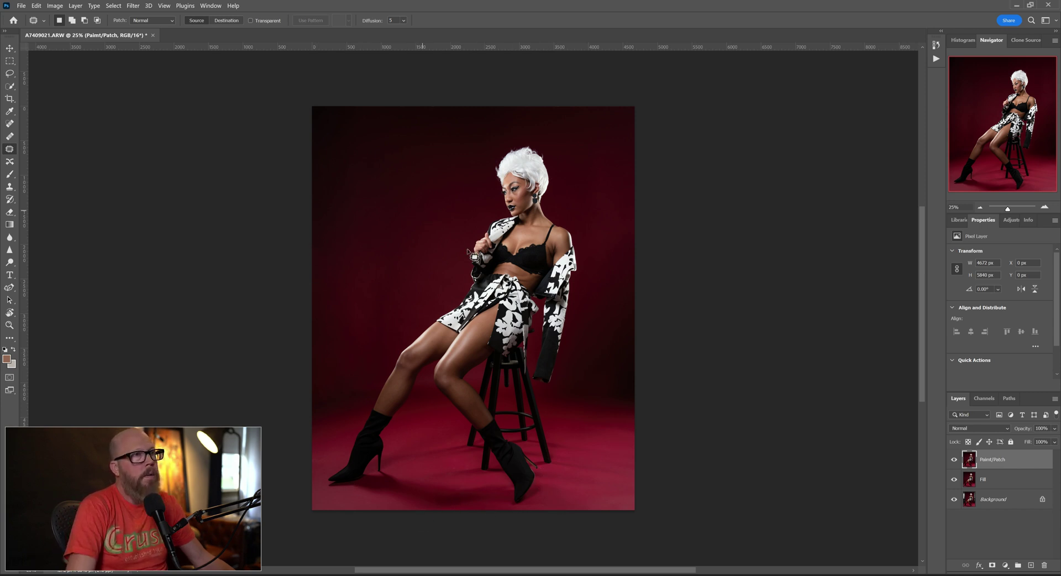
pyautogui.hotkey('ctrl', '-')
pyautogui.hotkey('ctrl', '-')
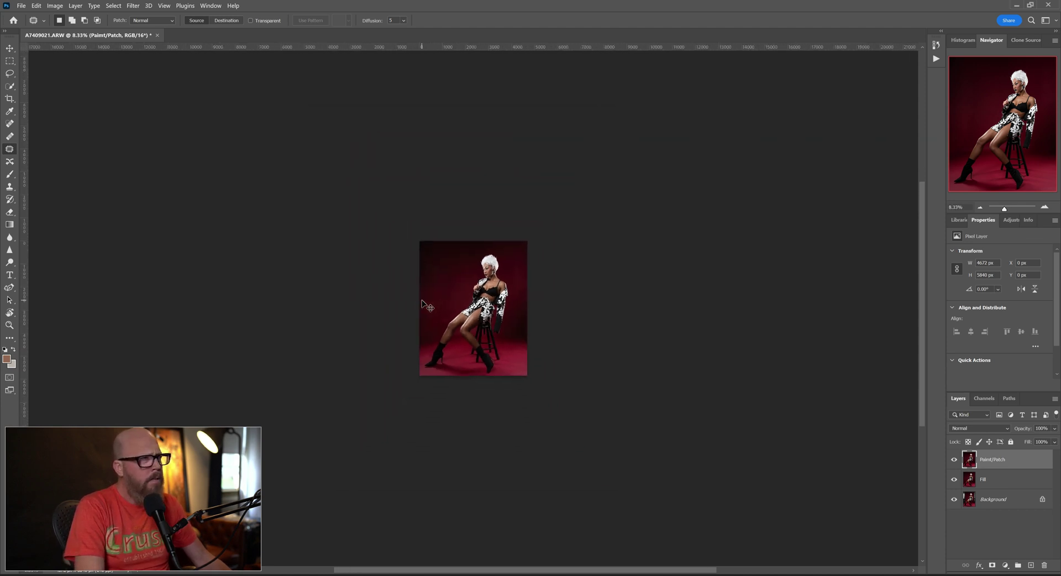
pyautogui.hotkey('ctrl', '+')
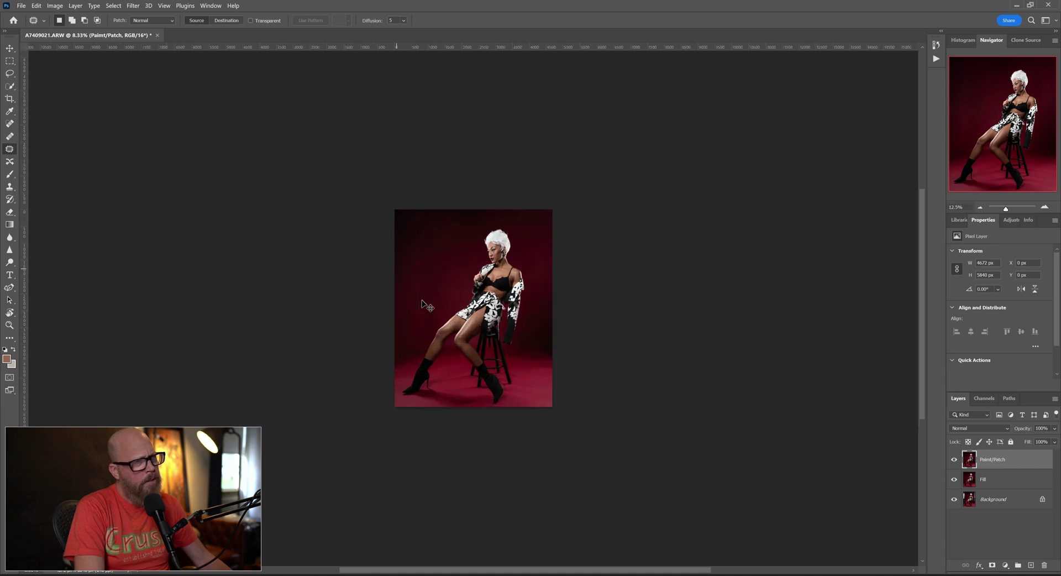
pyautogui.hotkey('ctrl', '+')
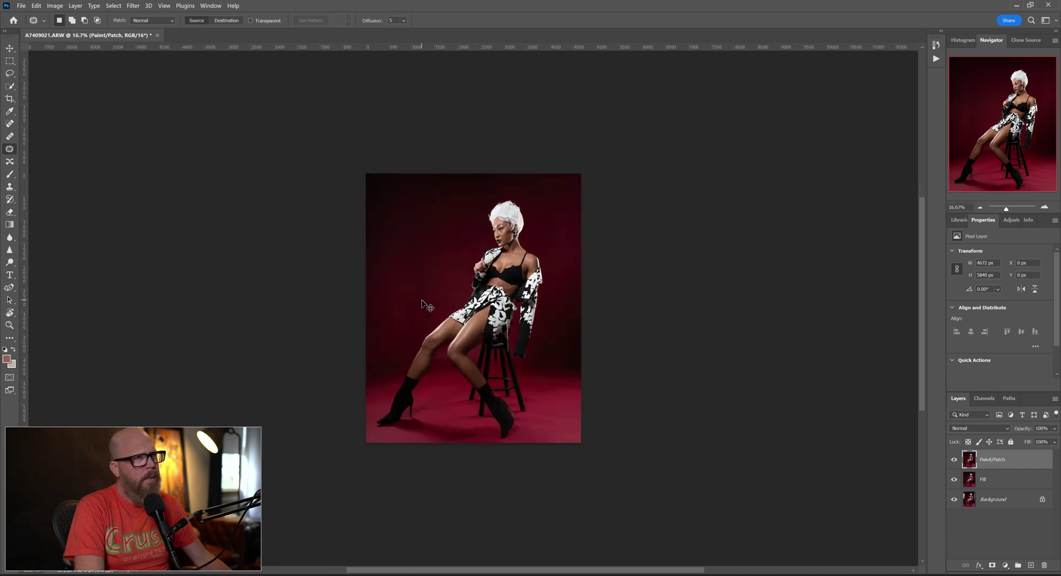
pyautogui.hotkey('ctrl', '+')
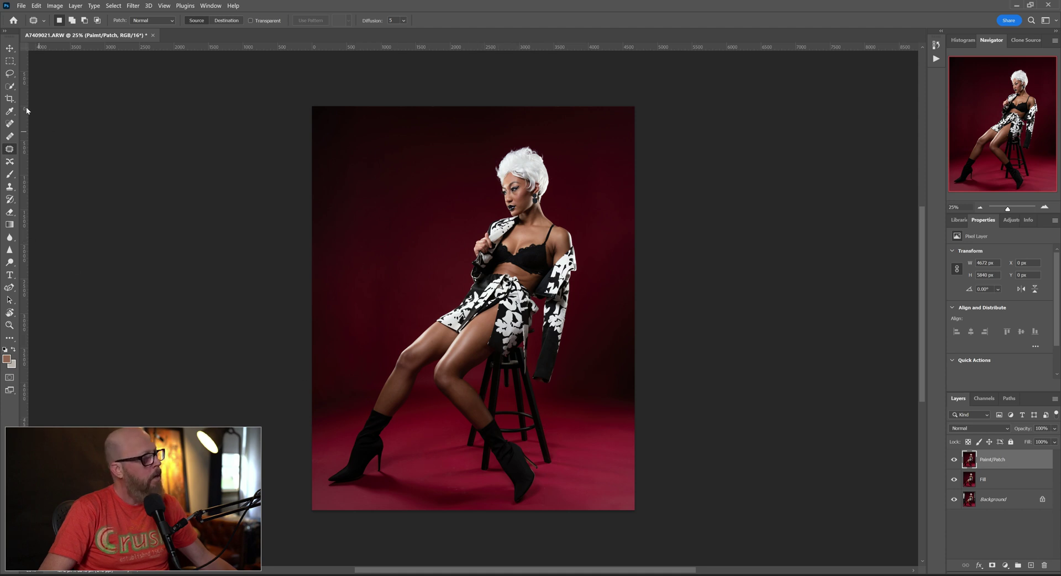
# Step: Select the model and stool with Select Subject and invert the selection so it covers the backdrop and floor
pyautogui.click(12, 87)
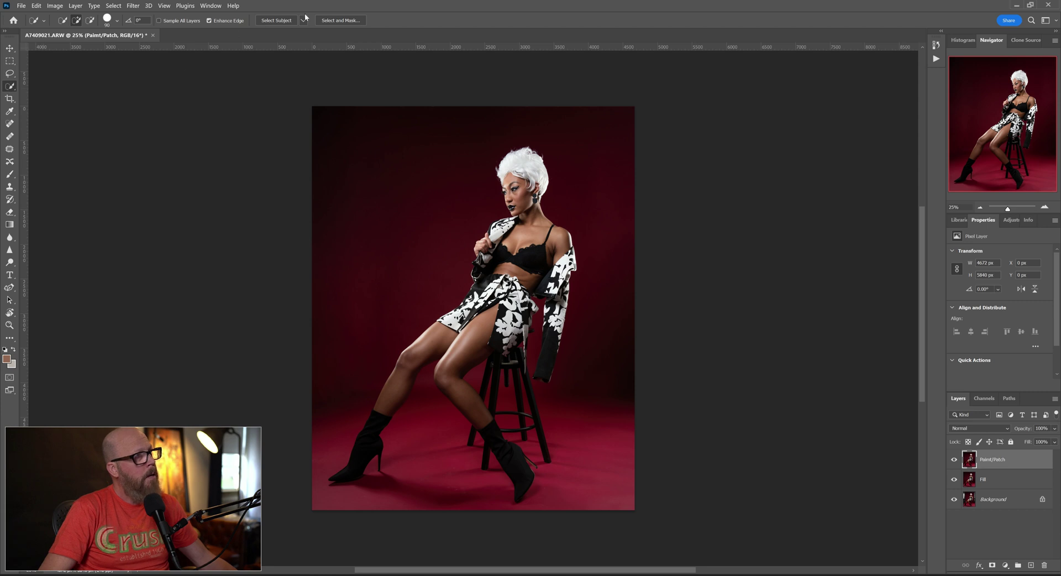
pyautogui.rightClick(16, 89)
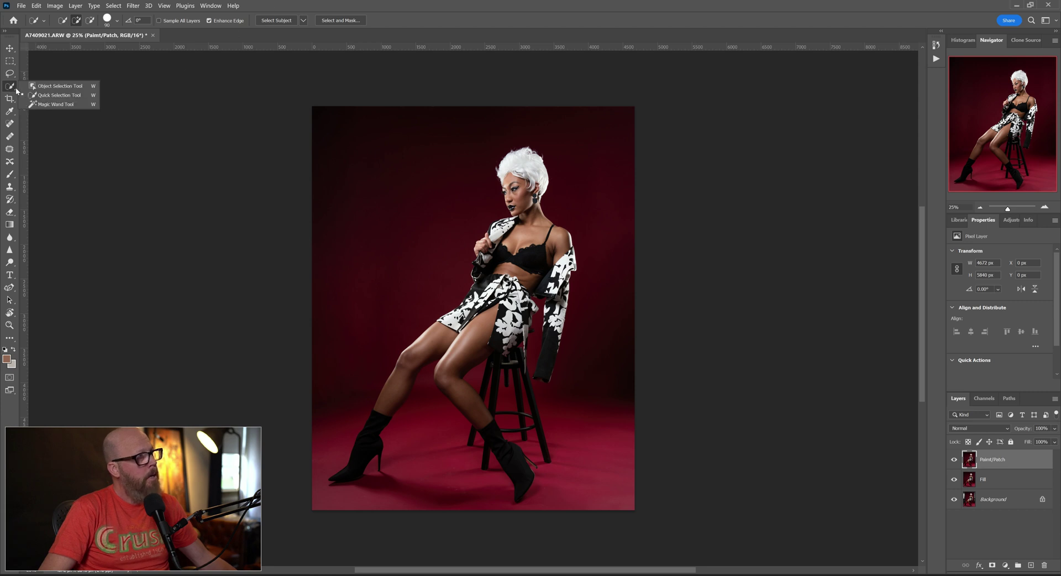
pyautogui.click(7, 86)
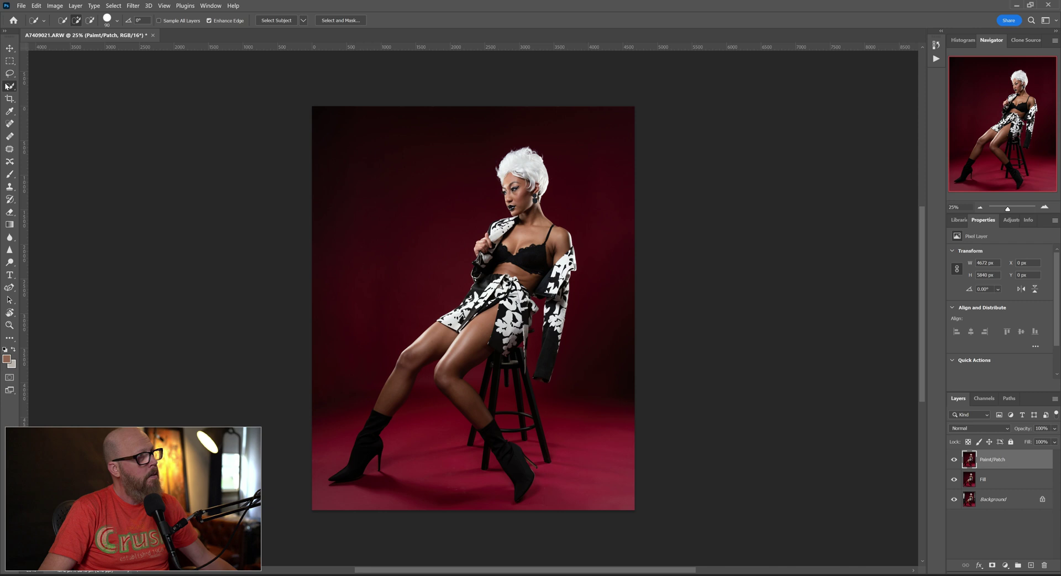
pyautogui.click(10, 75)
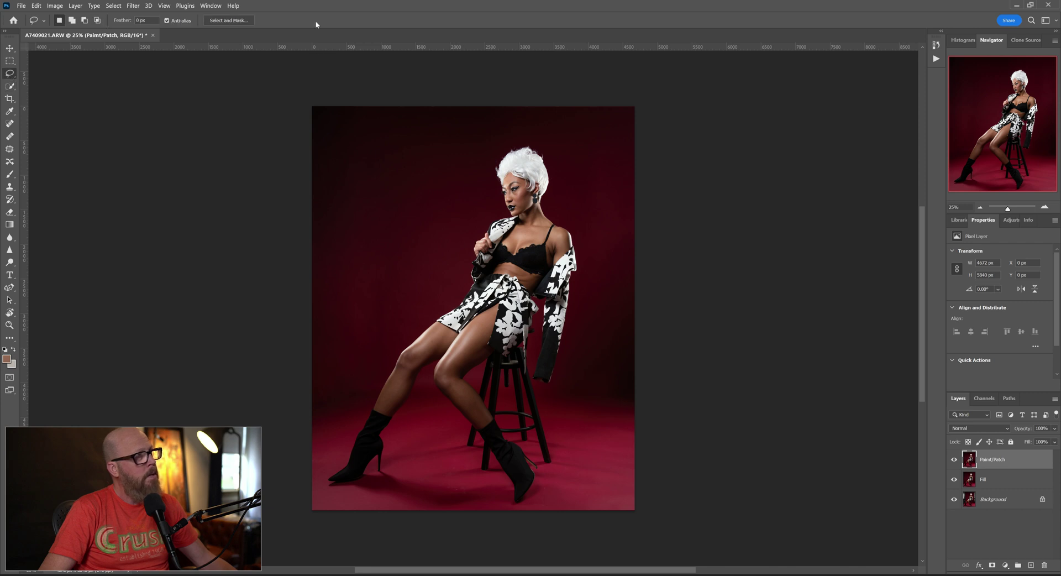
pyautogui.click(10, 89)
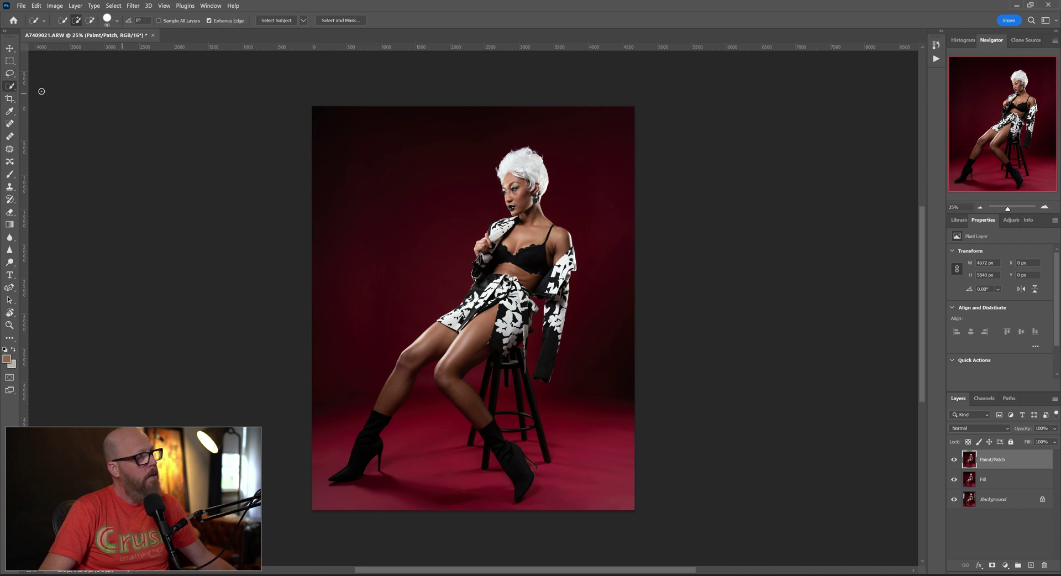
pyautogui.click(267, 22)
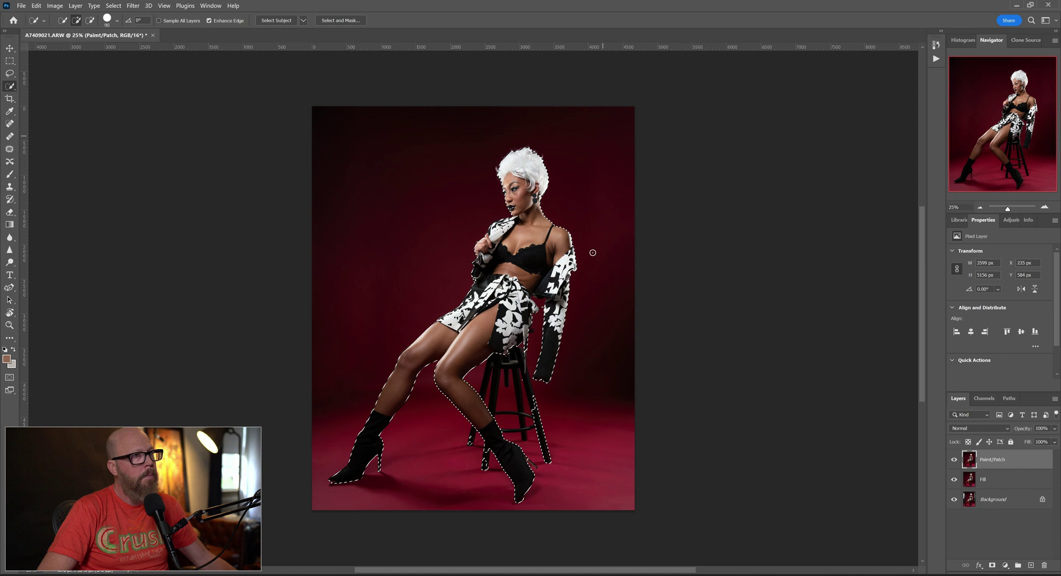
pyautogui.rightClick(531, 254)
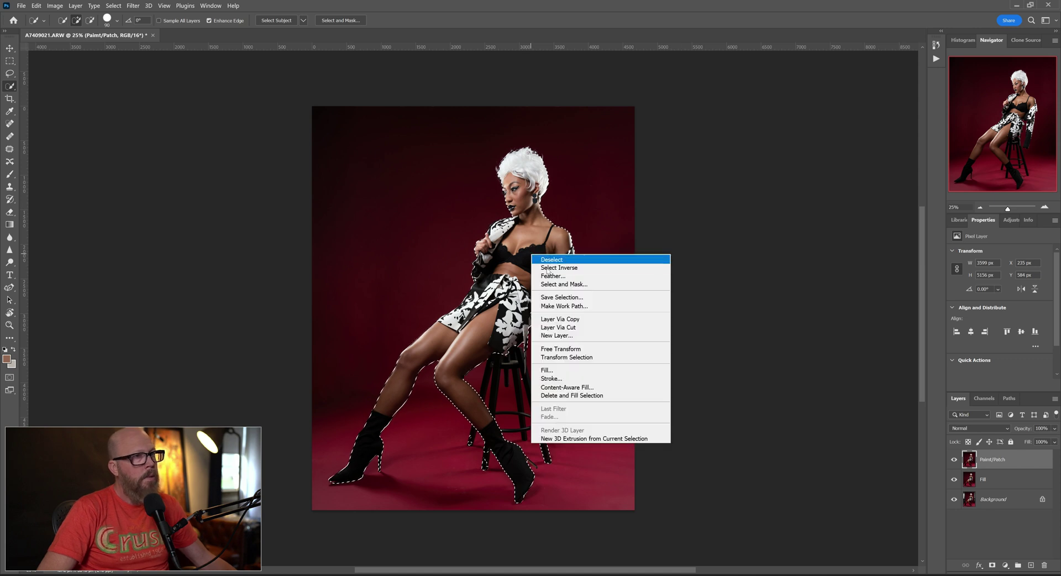
pyautogui.click(552, 268)
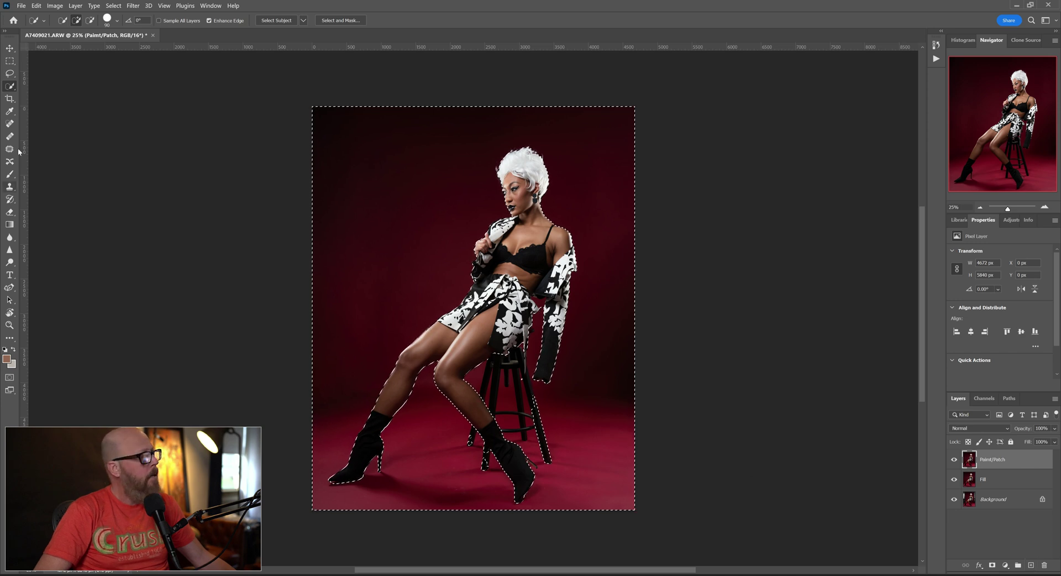
# Step: Set up the Brush tool with a Soft Round tip at 0% hardness and 15% flow
pyautogui.click(10, 174)
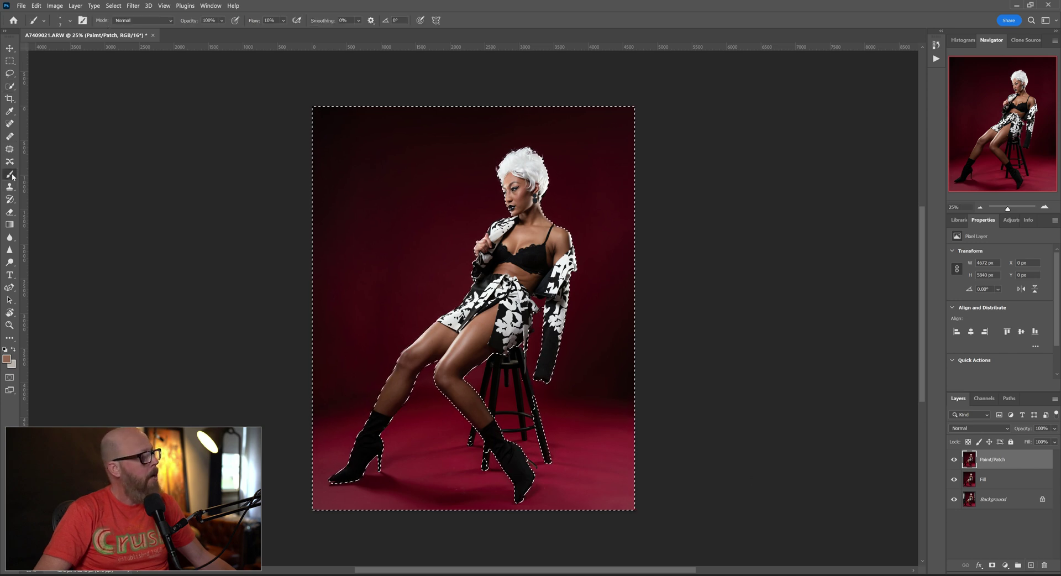
pyautogui.click(70, 22)
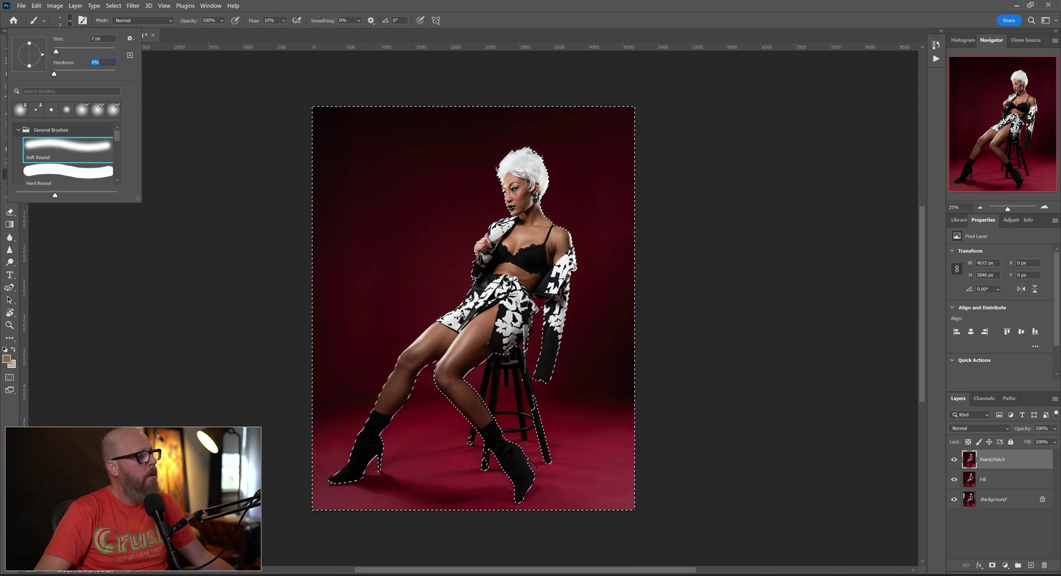
pyautogui.click(208, 37)
pyautogui.click(265, 21)
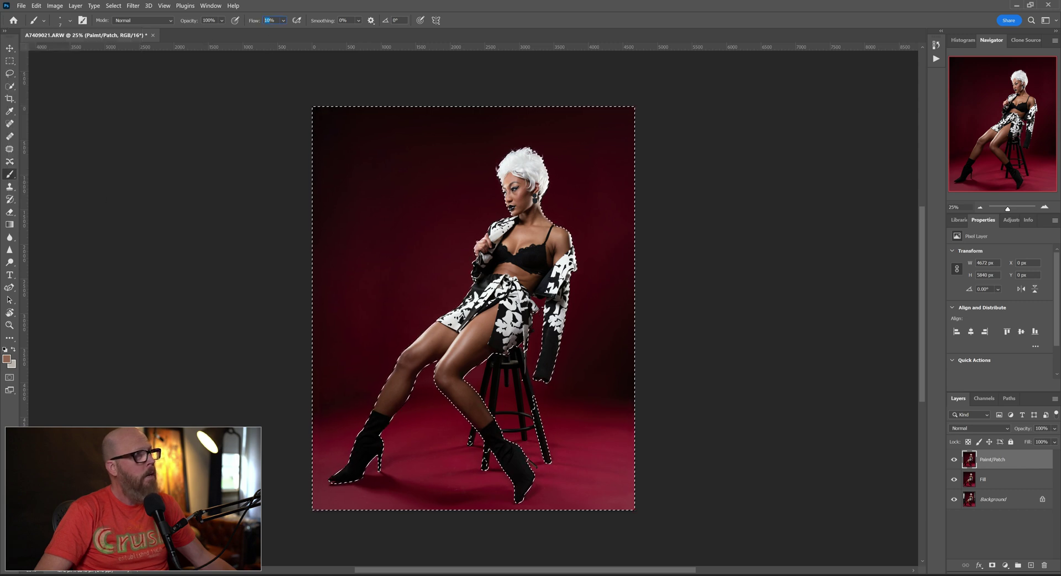
pyautogui.write('15')
pyautogui.press('Return')
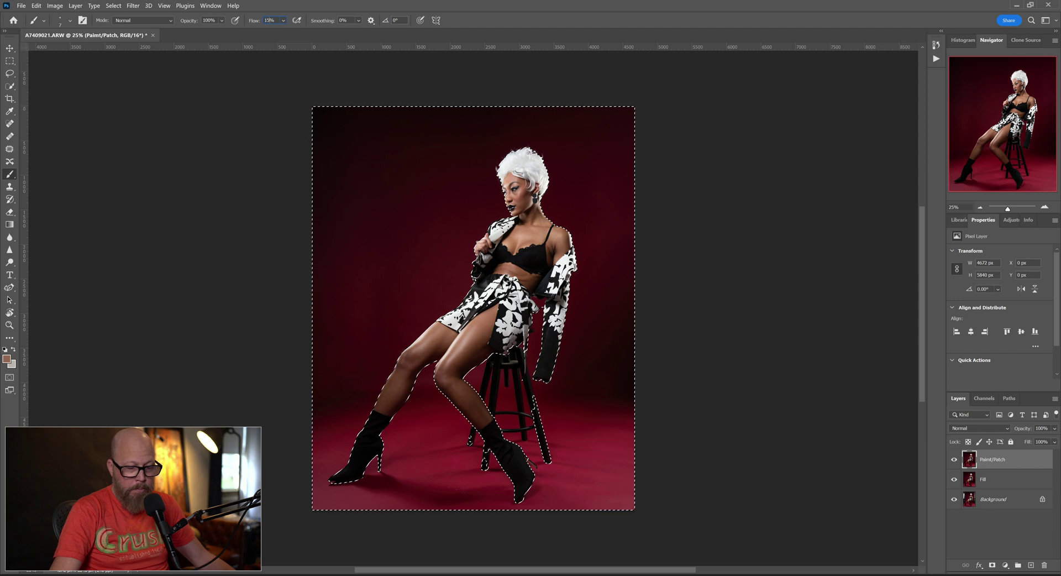
# Step: Enlarge the soft brush to cover a broad area and sample the dark red backdrop to the left of the model's face
pyautogui.press(']')
pyautogui.press(']')
pyautogui.press(']')
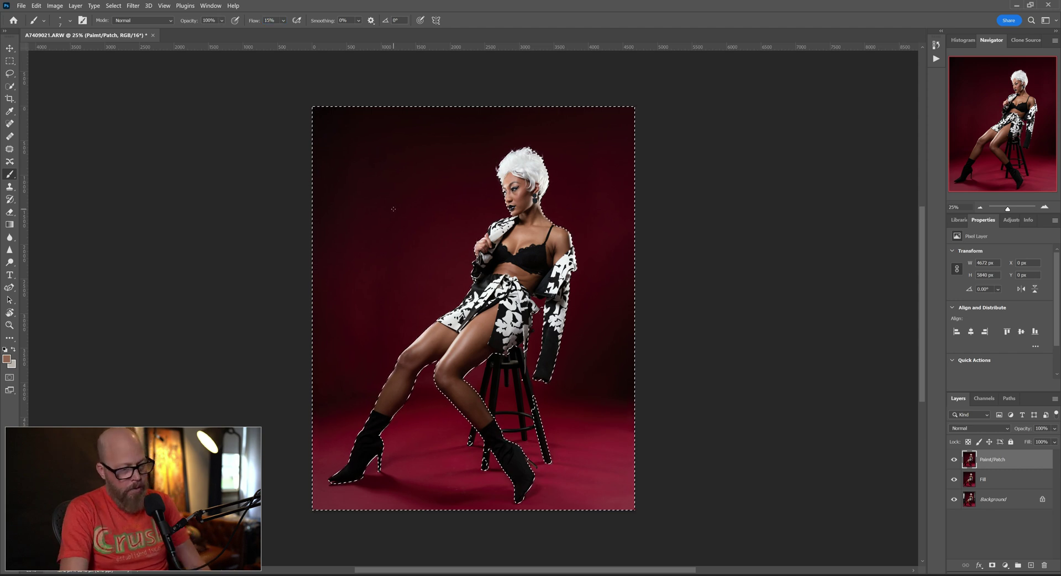
pyautogui.press(']')
pyautogui.press(']')
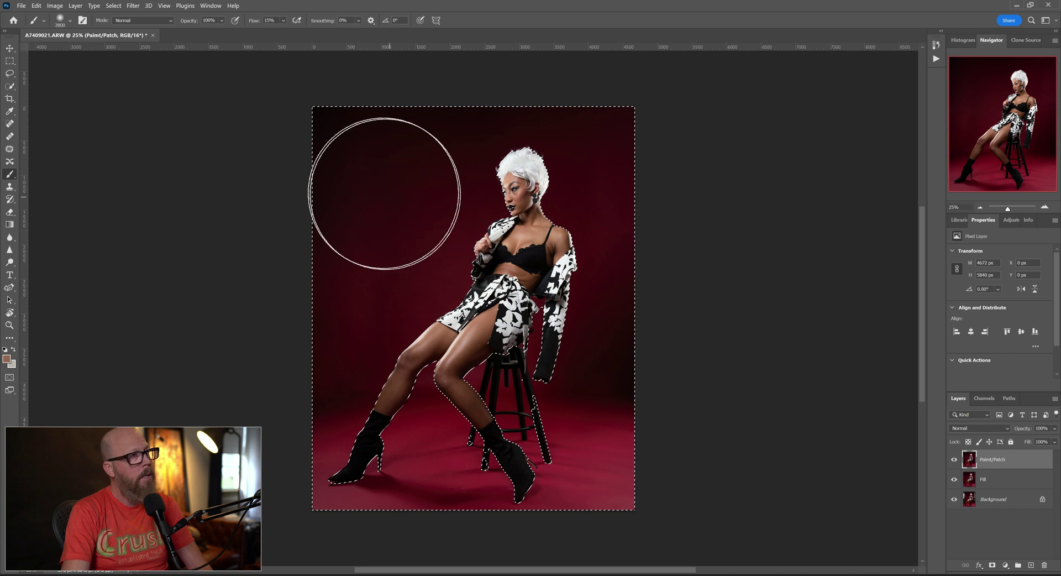
pyautogui.press(']')
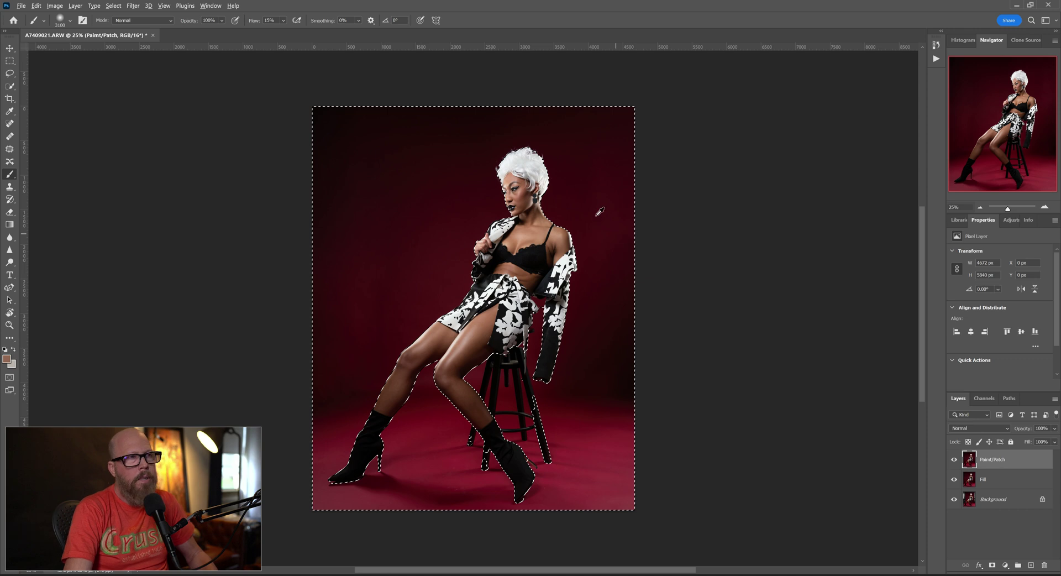
pyautogui.keyDown('alt'); pyautogui.click(396, 206); pyautogui.keyUp('alt')
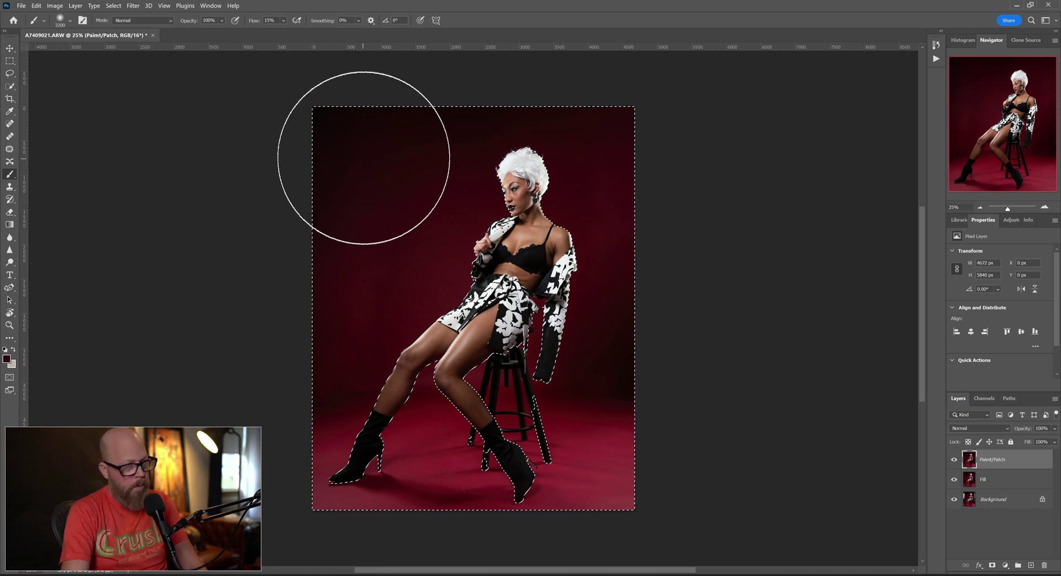
# Step: Enlarge the brush to 3800 px and paint the sampled dark red over the backdrop to the left of the model
pyautogui.press(']')
pyautogui.press(']')
pyautogui.press(']')
pyautogui.press(']')
pyautogui.press(']')
pyautogui.press(']')
pyautogui.press(']')
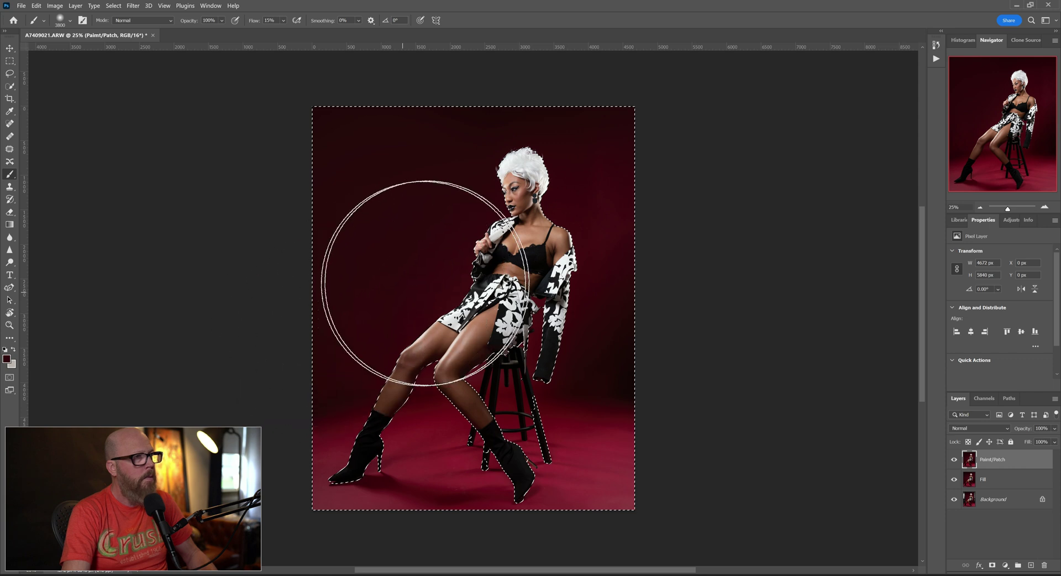
# Step: Paint over the backdrop to the right of the model with reds sampled beside and above the shoulder, and deselect
pyautogui.keyDown('alt'); pyautogui.click(611, 188); pyautogui.keyUp('alt')
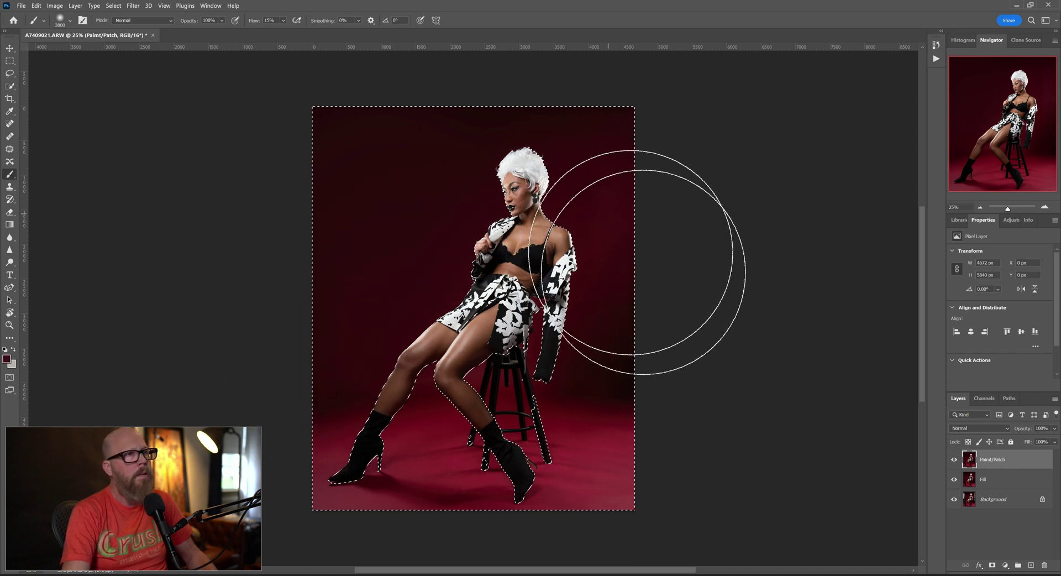
pyautogui.keyDown('alt'); pyautogui.click(605, 135); pyautogui.keyUp('alt')
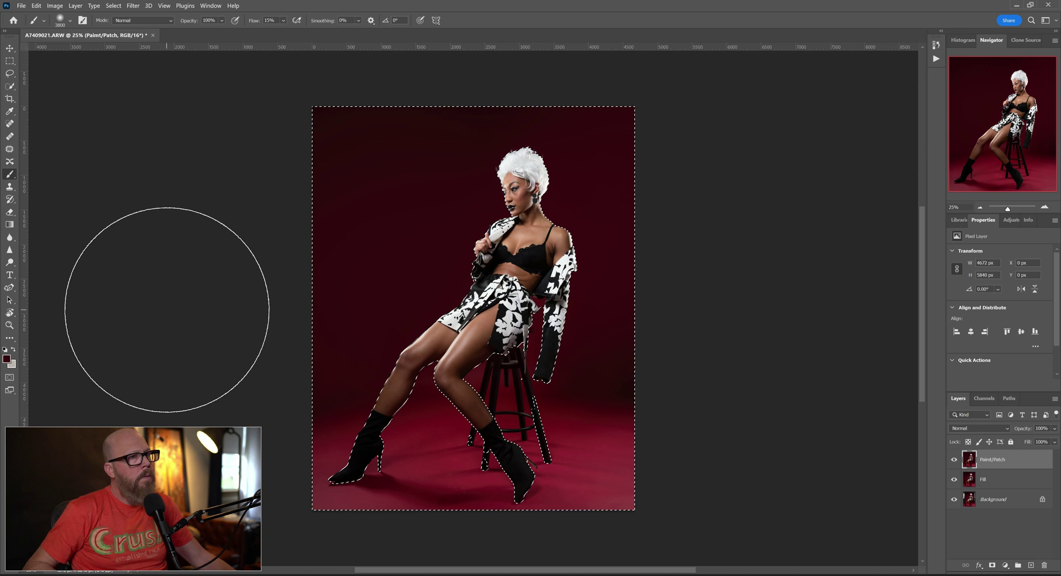
pyautogui.click(9, 74)
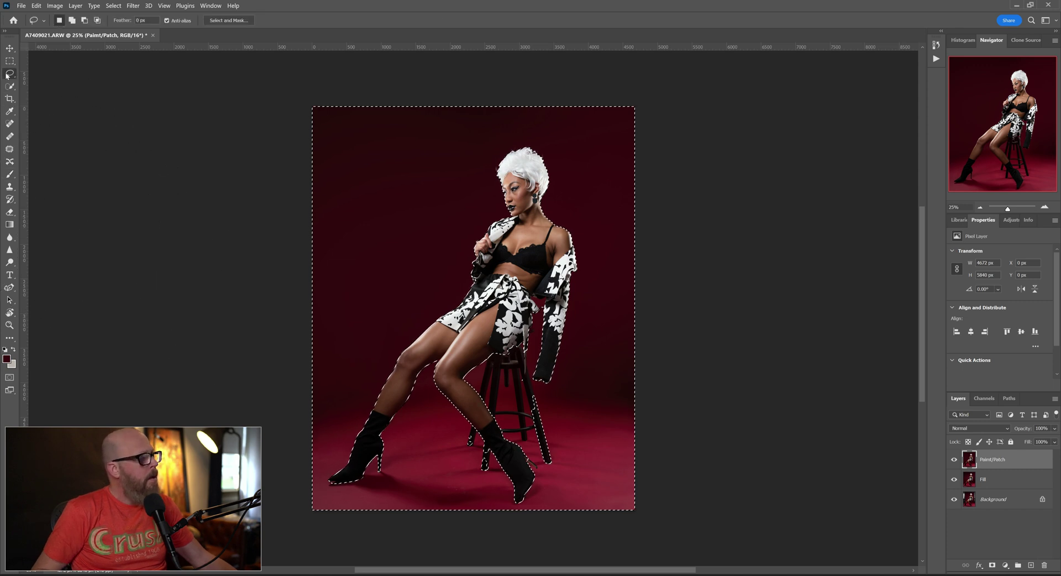
pyautogui.hotkey('ctrl', 'd')
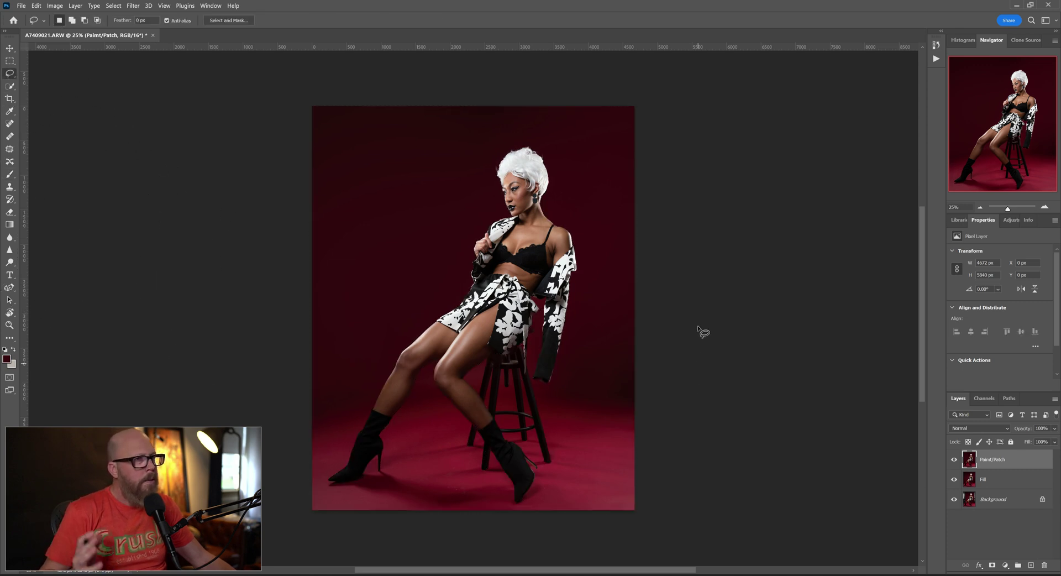
# Step: Compare the photo with the Paint/Patch layer hidden and shown, and save the document
pyautogui.click(954, 459)
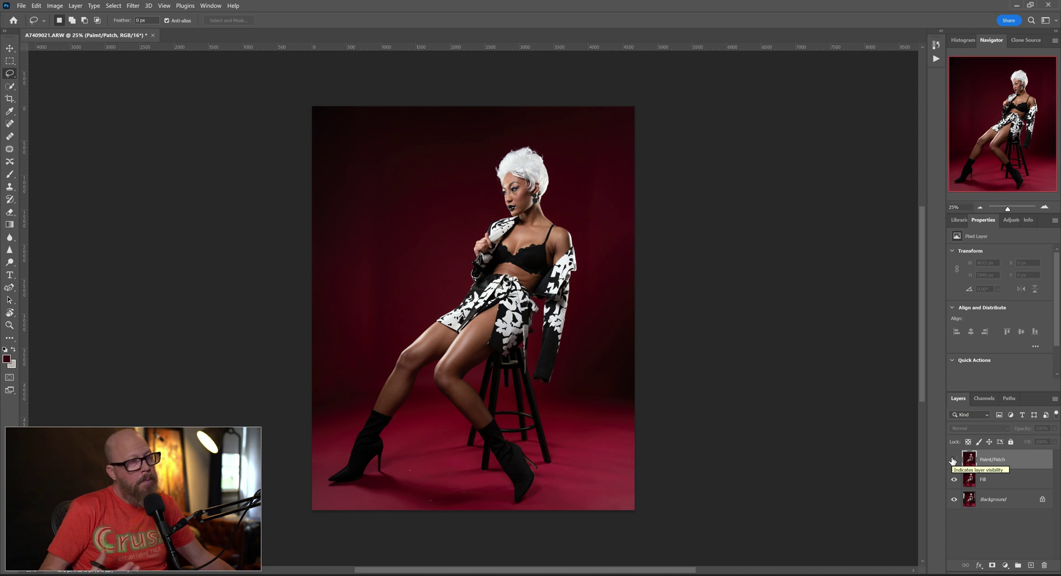
pyautogui.click(954, 459)
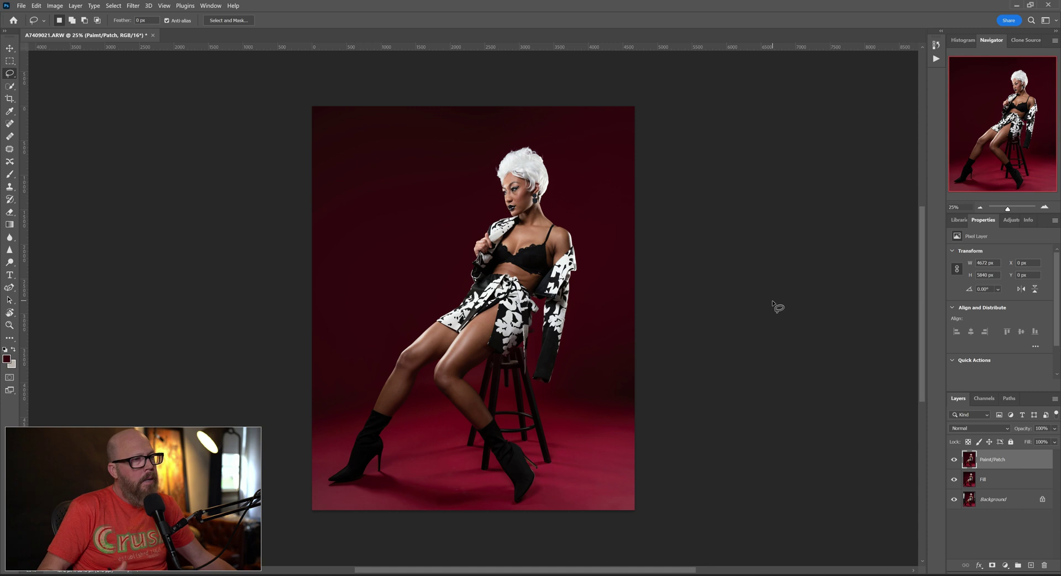
pyautogui.hotkey('ctrl', 's')
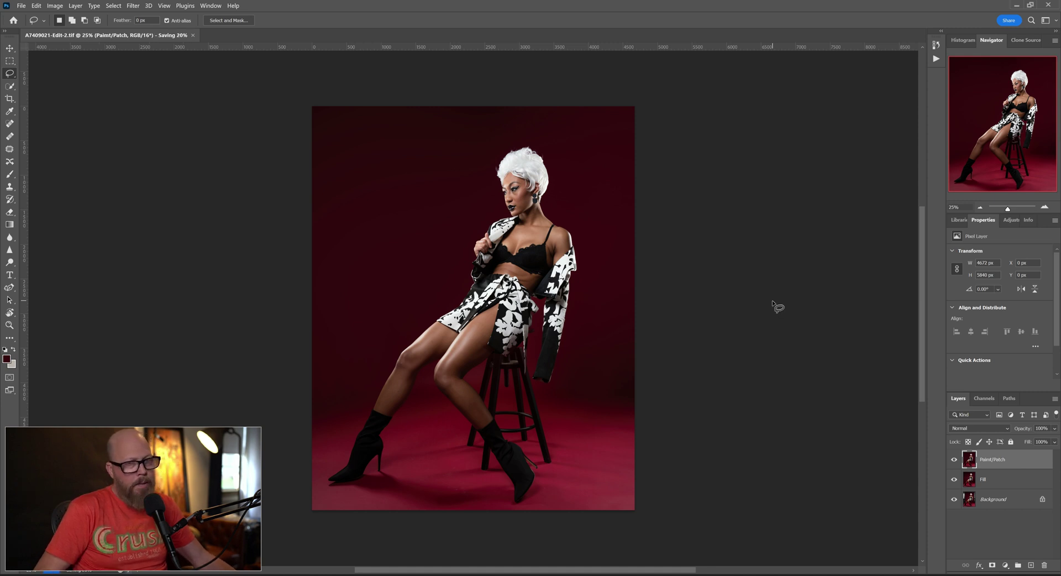